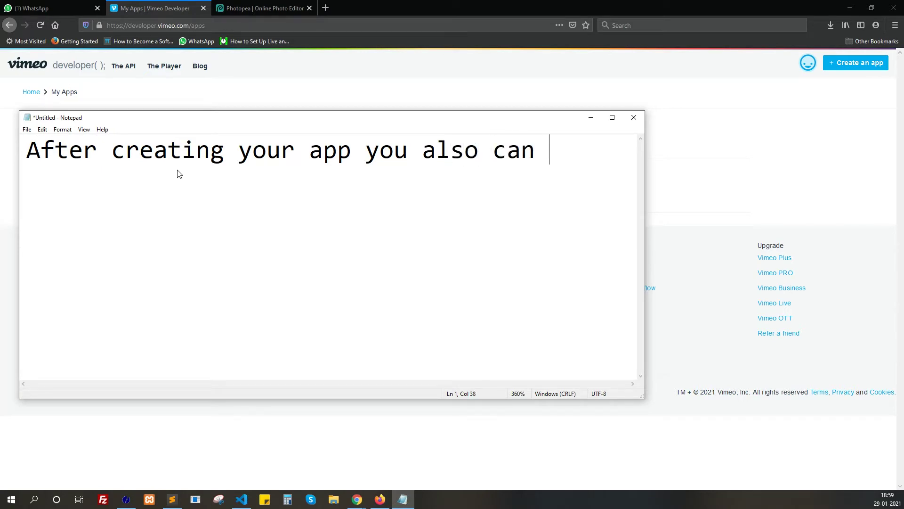
Complete the note in Notepad to read "After creating your app you also can modify the details in My app section", breaking the line after "modify"
{"action": "type", "text": "modify"}
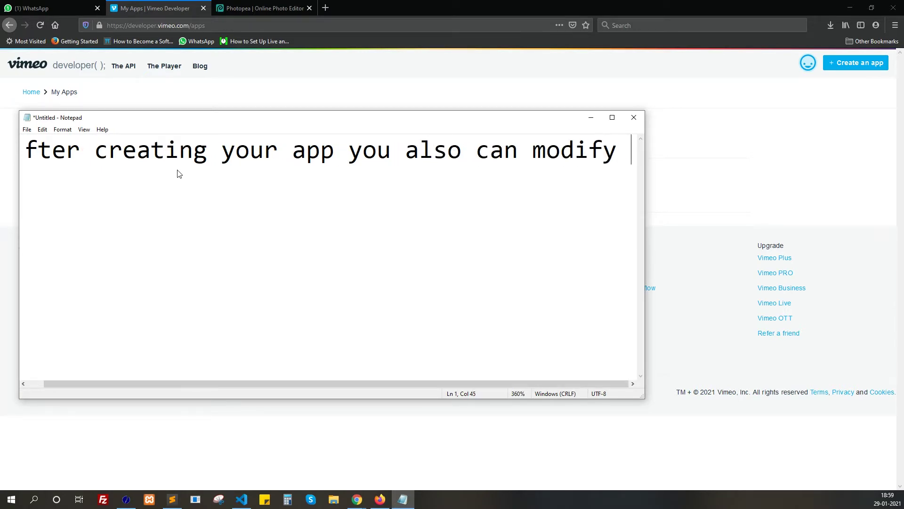
{"action": "key", "text": "Return"}
{"action": "type", "text": "the "}
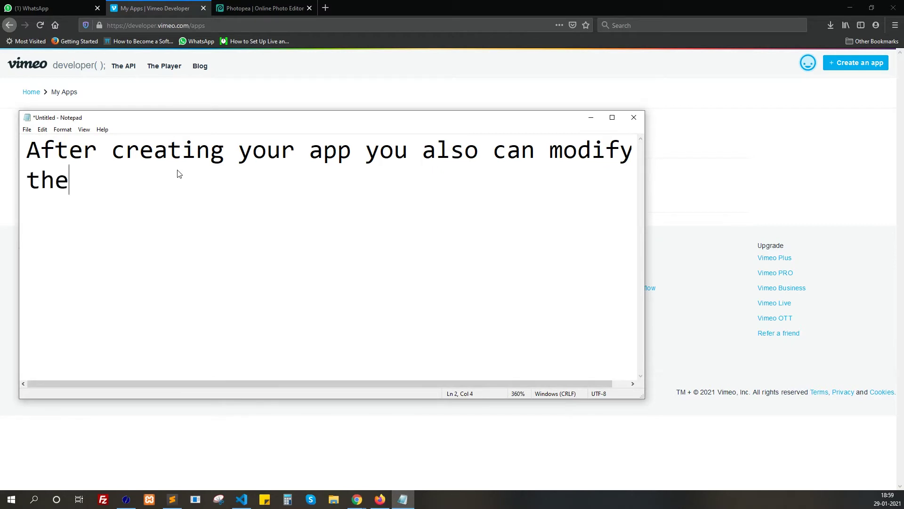
{"action": "type", "text": "details"}
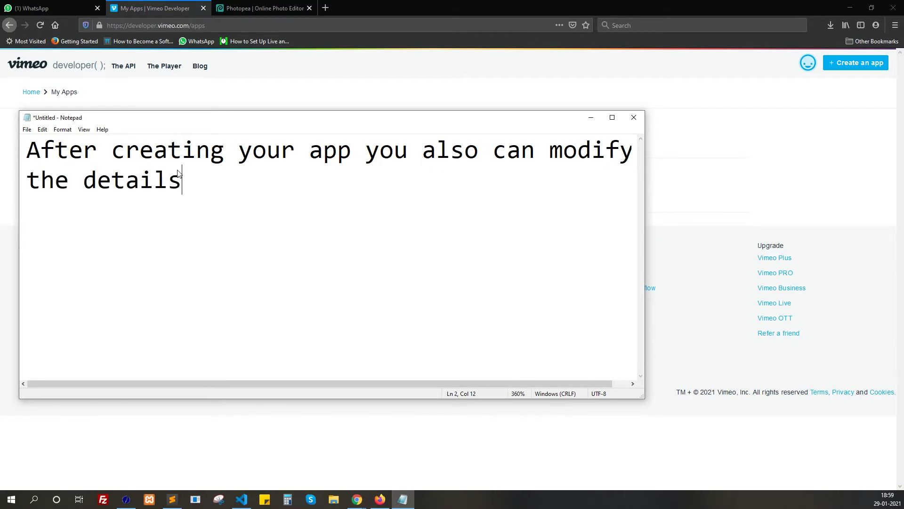
{"action": "type", "text": " in your"}
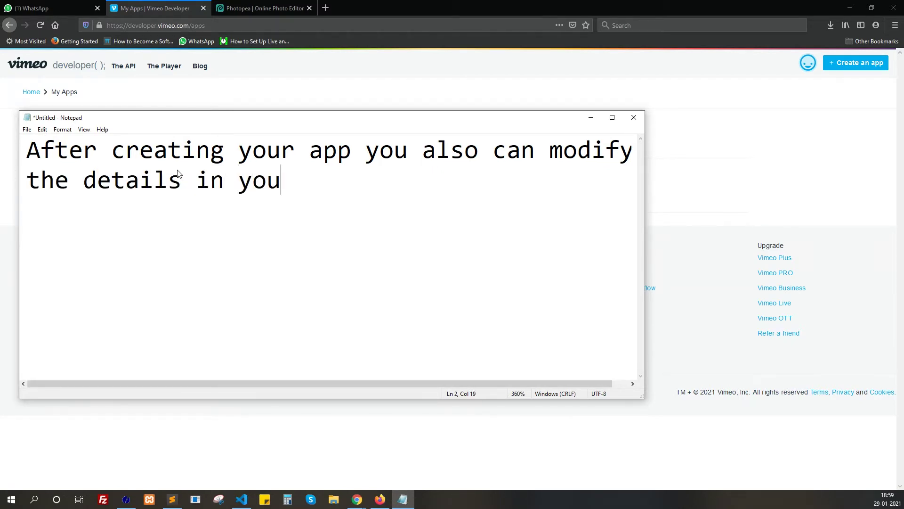
{"action": "key", "text": "BackSpace"}
{"action": "key", "text": "BackSpace"}
{"action": "key", "text": "BackSpace"}
{"action": "key", "text": "BackSpace"}
{"action": "type", "text": "My app section"}
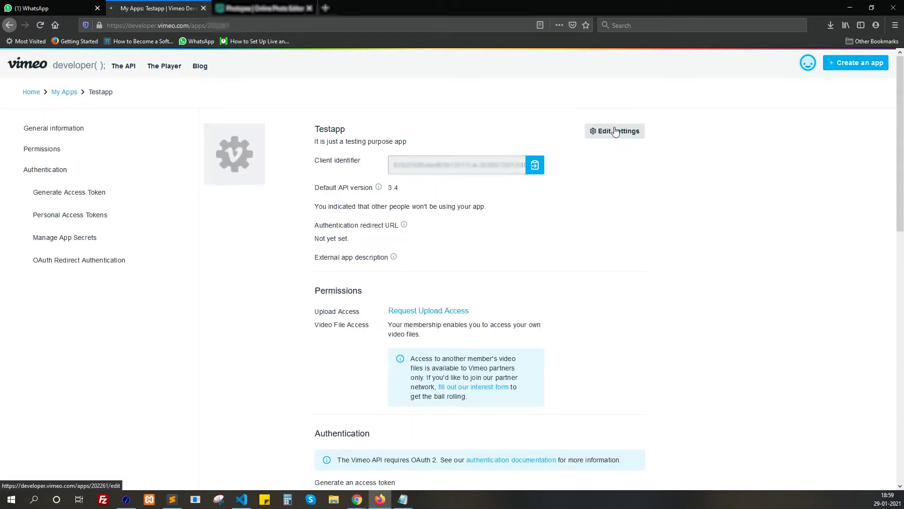
Open Testapp's settings for editing and add the line "You need to fill details accordingly" to the Notepad note
{"action": "left_click", "coordinate": [597, 130]}
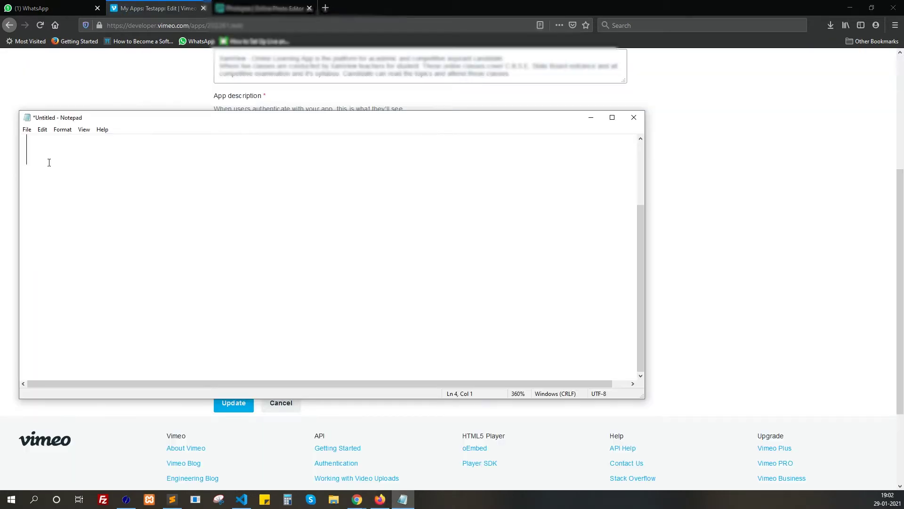
{"action": "type", "text": "You nee"}
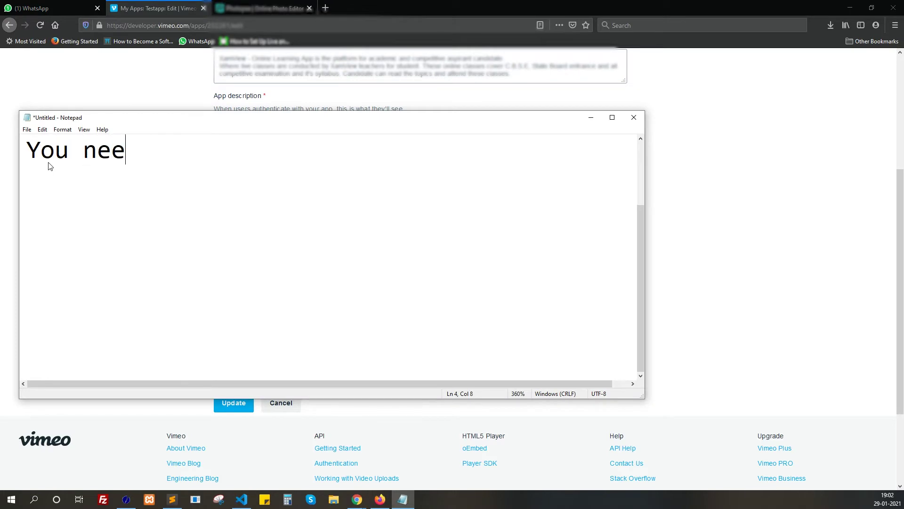
{"action": "type", "text": "d to fill"}
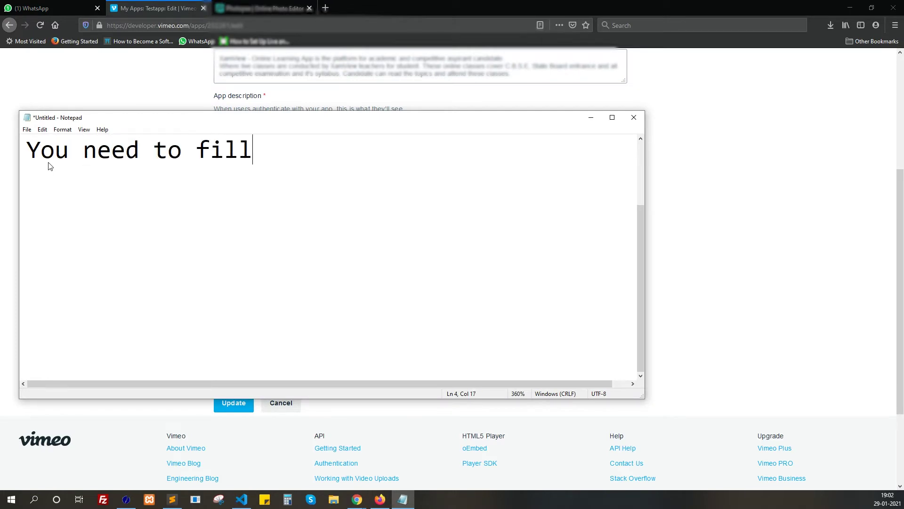
{"action": "type", "text": " details accordingle"}
{"action": "key", "text": "BackSpace"}
{"action": "type", "text": "y"}
{"action": "key", "text": "Return"}
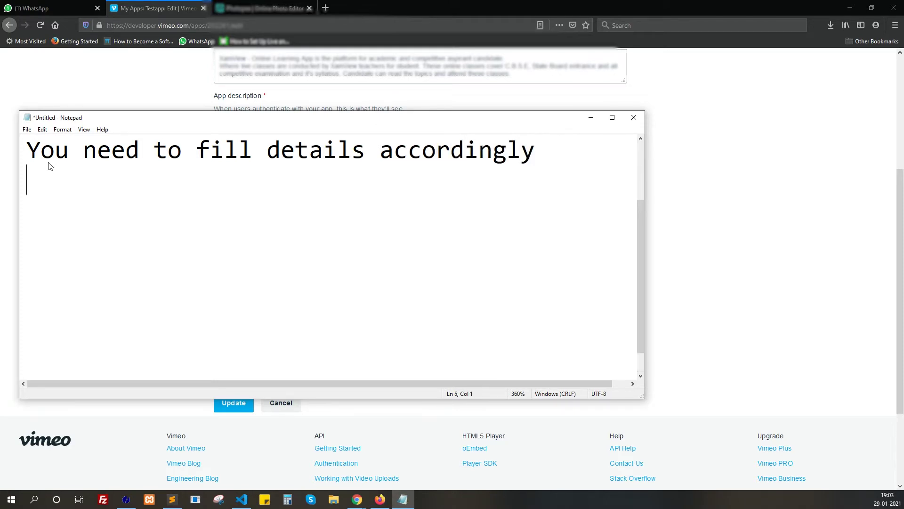
Add the line "like domain details" to the note and start a new line below it
{"action": "type", "text": "liek"}
{"action": "key", "text": "BackSpace"}
{"action": "key", "text": "BackSpace"}
{"action": "key", "text": "BackSpace"}
{"action": "type", "text": "ke domain"}
{"action": "key", "text": "BackSpace"}
{"action": "key", "text": "BackSpace"}
{"action": "type", "text": "ain details"}
{"action": "key", "text": "Return"}
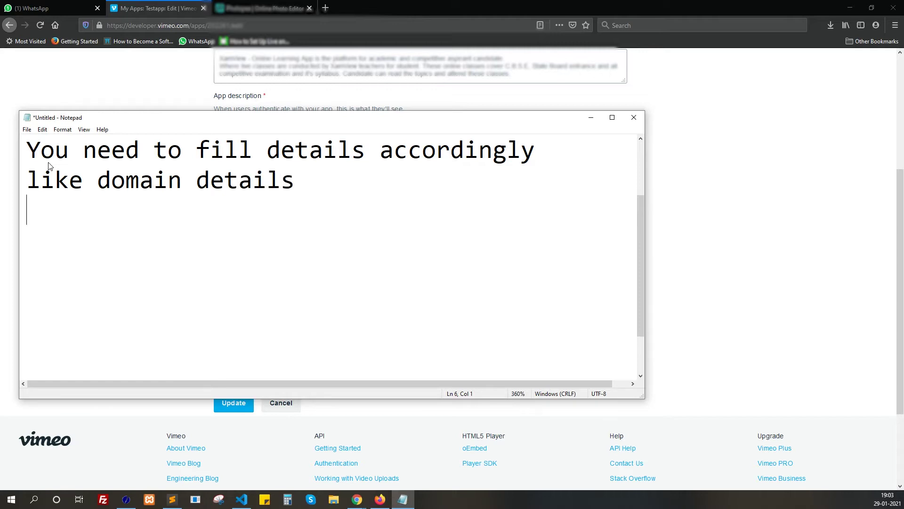
Add the lines "logo url descriptions" and "for which purpose you are uploading videos" to the note
{"action": "type", "text": "logo"}
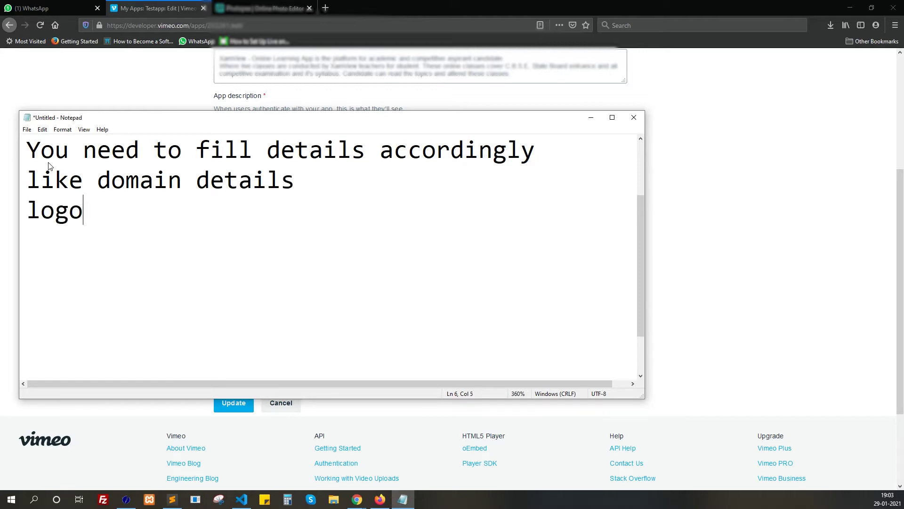
{"action": "type", "text": " url desc"}
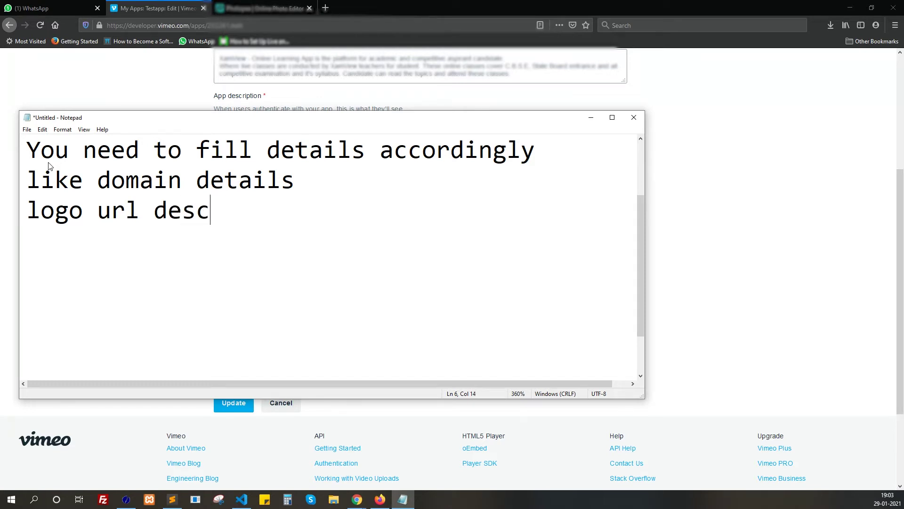
{"action": "type", "text": "riptions"}
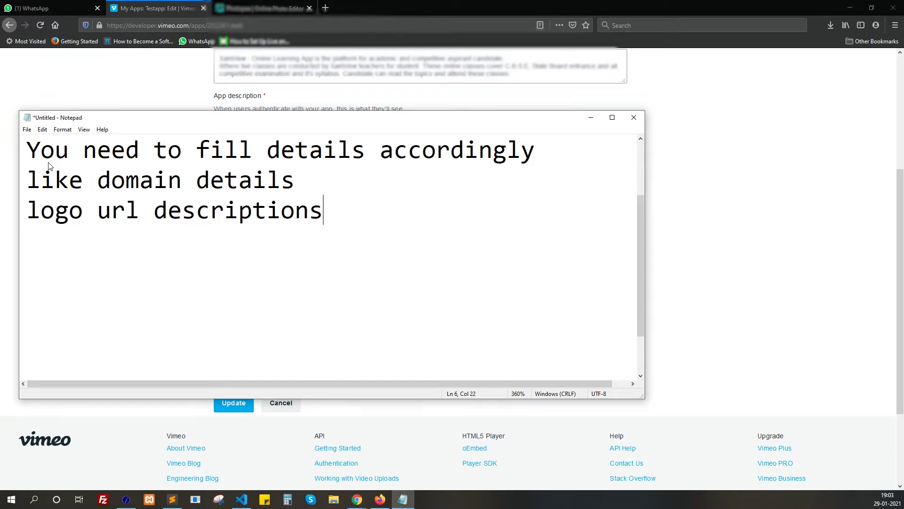
{"action": "key", "text": "Return"}
{"action": "type", "text": "for which"}
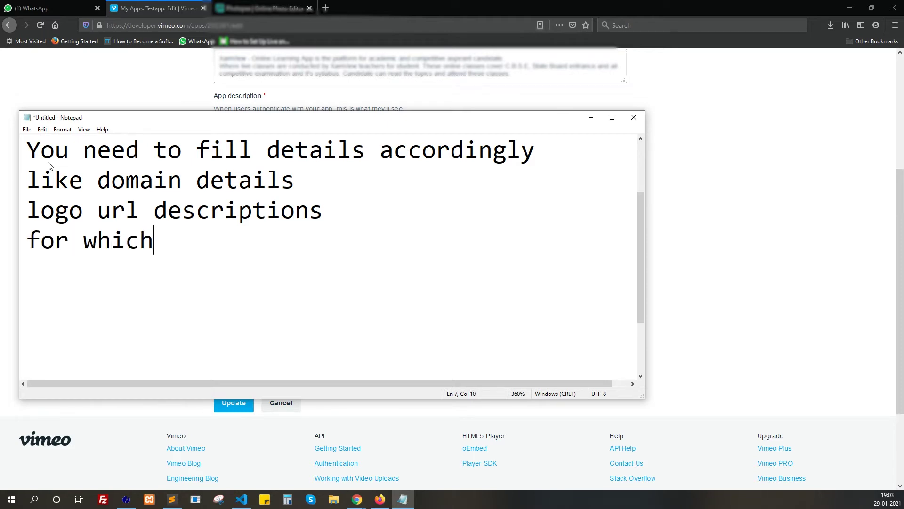
{"action": "type", "text": " purpose"}
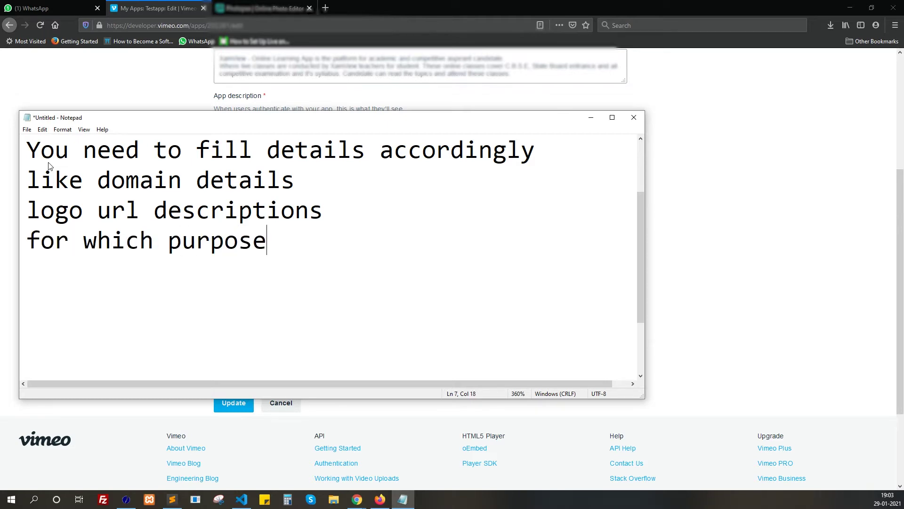
{"action": "type", "text": " you are u"}
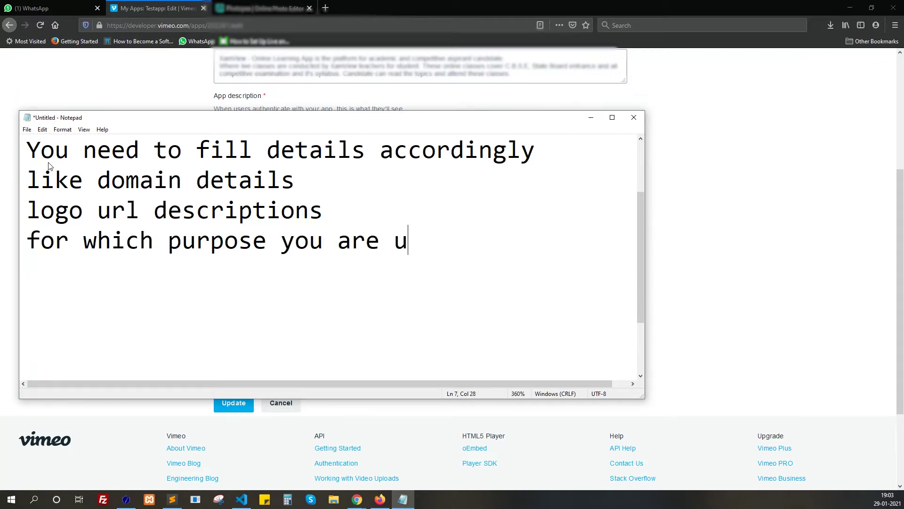
{"action": "type", "text": "ploading videos"}
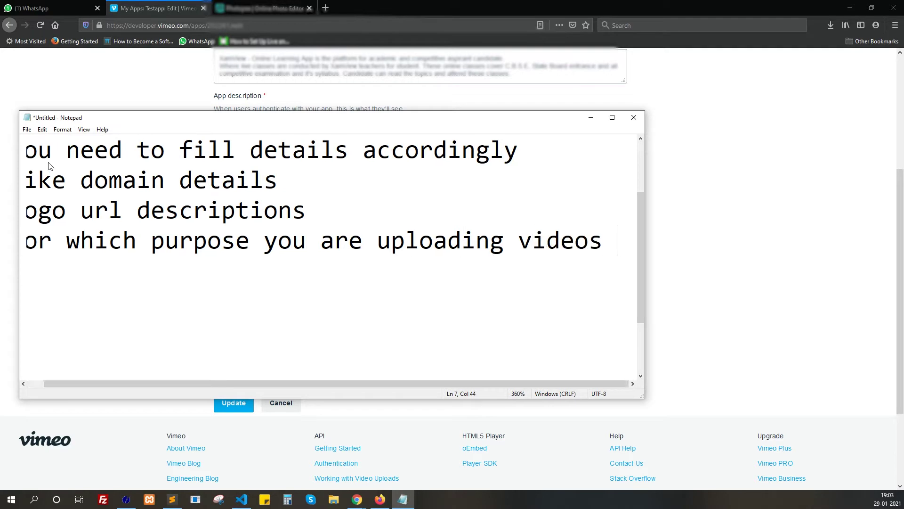
Leave a blank line and add "after filling all details you can update your app" to the note
{"action": "key", "text": "Return"}
{"action": "key", "text": "Return"}
{"action": "type", "text": "after filling all detaiol"}
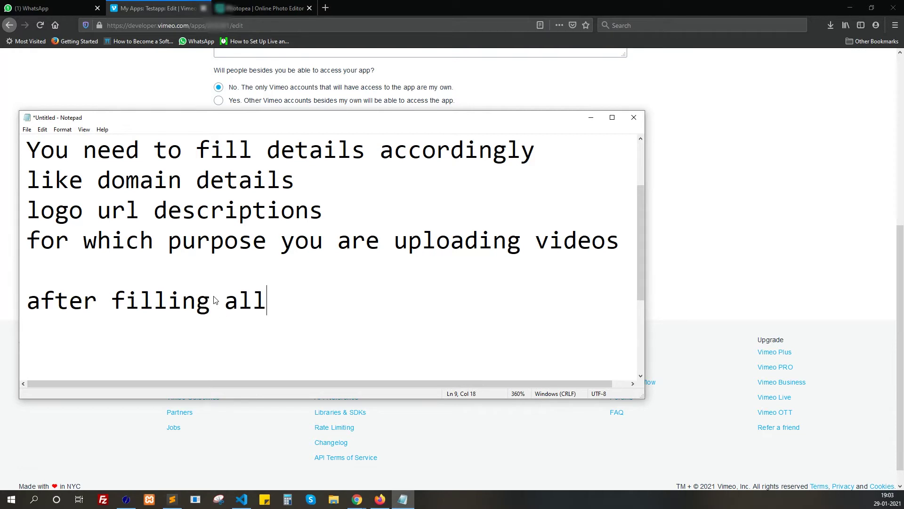
{"action": "key", "text": "BackSpace"}
{"action": "key", "text": "BackSpace"}
{"action": "type", "text": "ls you can"}
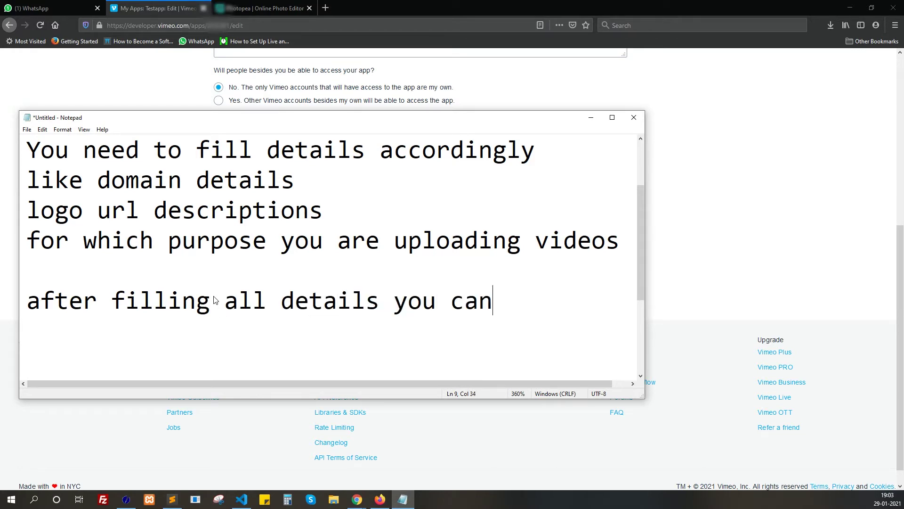
{"action": "type", "text": " update "}
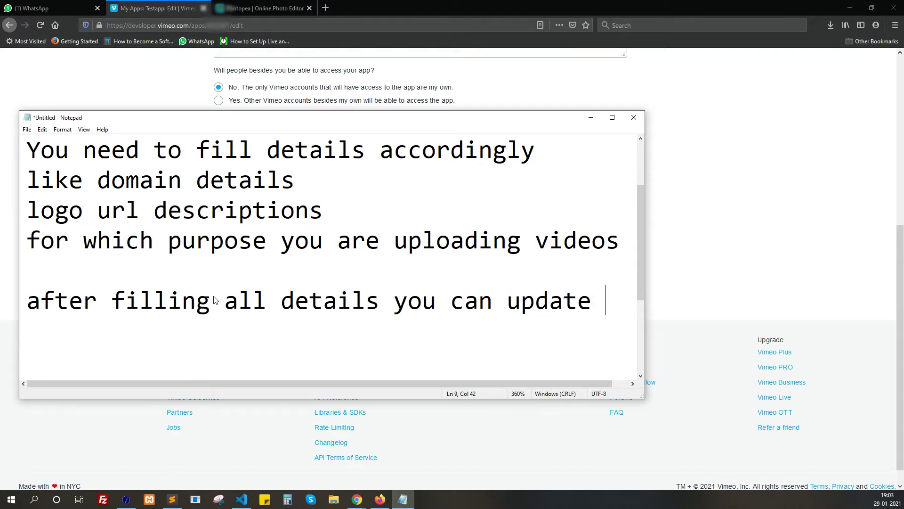
{"action": "type", "text": "your app"}
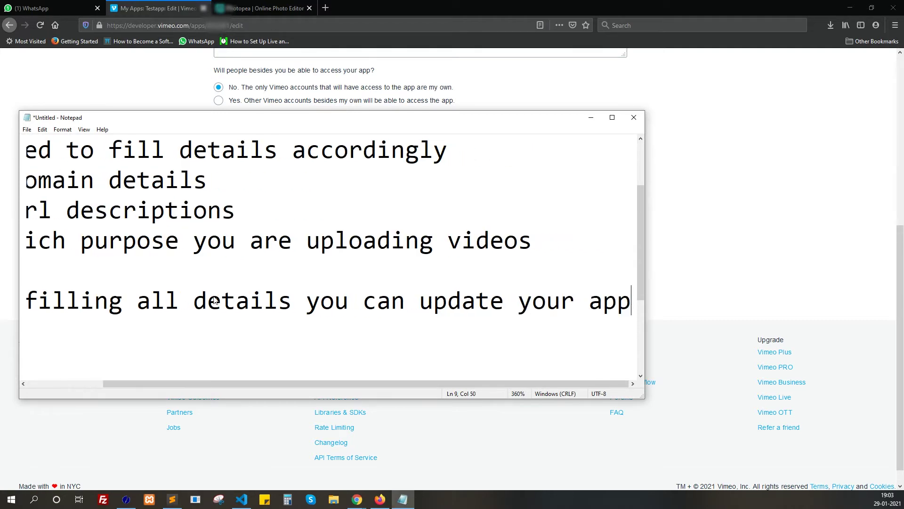
{"action": "key", "text": "Return"}
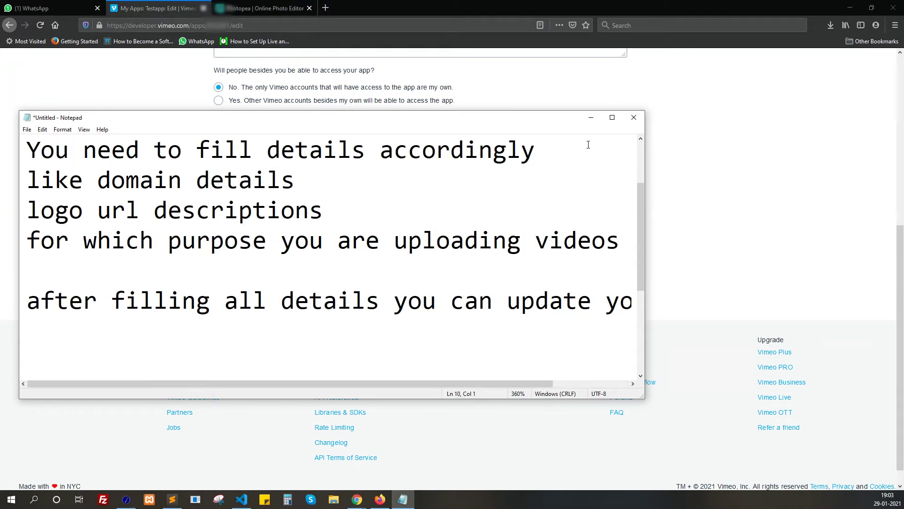
{"action": "left_click_drag", "start_coordinate": [463, 383], "coordinate": [493, 382]}
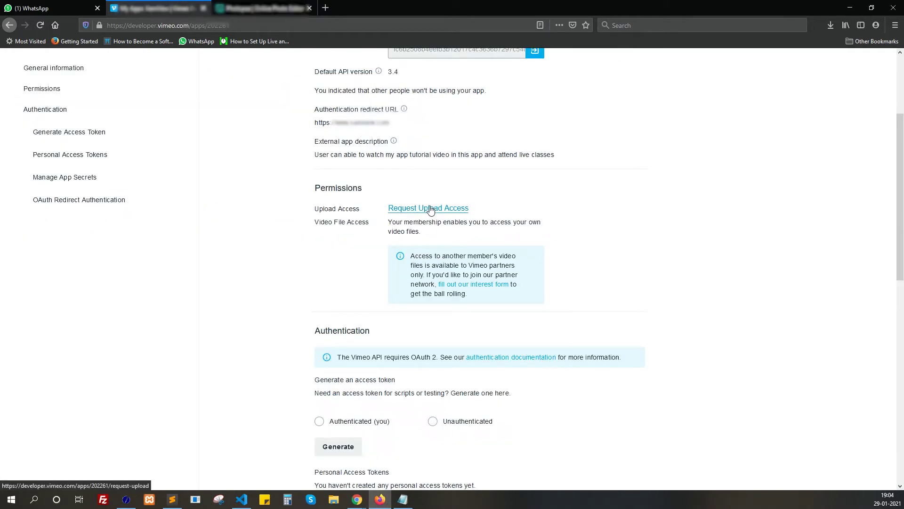
Open the app's upload access request, answering No to charging and choosing The uploader's account as the upload destination
{"action": "left_click", "coordinate": [431, 209]}
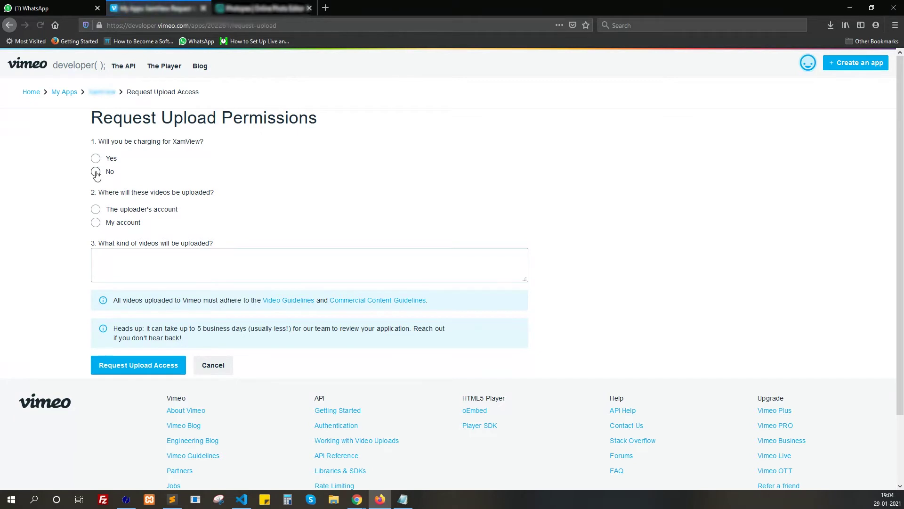
{"action": "left_click", "coordinate": [95, 172]}
{"action": "left_click", "coordinate": [97, 213]}
Submit the upload access request with "Learning Tutorials videos" as the kind of videos, and highlight the app's upload access status
{"action": "left_click", "coordinate": [154, 264]}
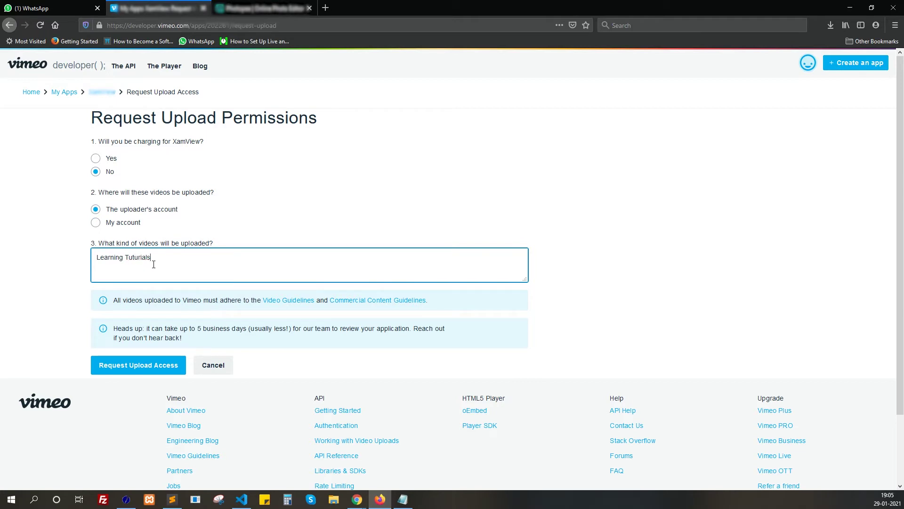
{"action": "right_click", "coordinate": [134, 258]}
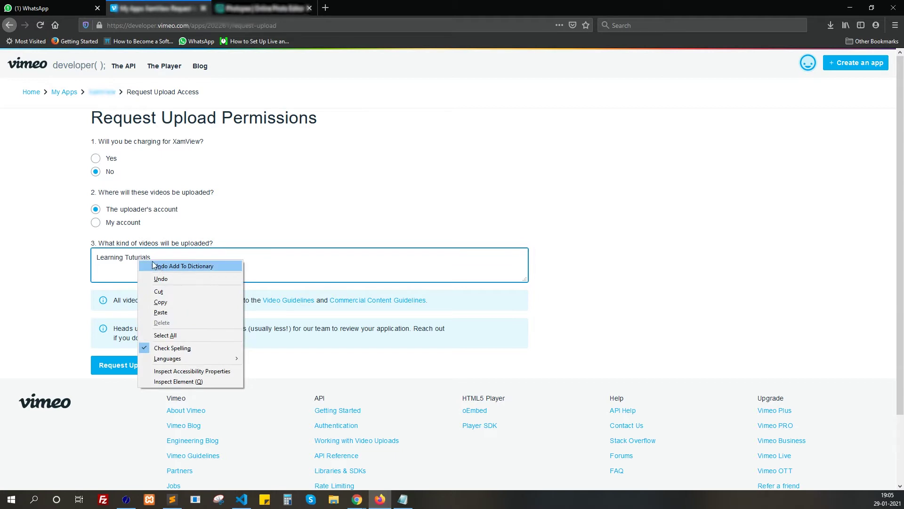
{"action": "left_click", "coordinate": [135, 257]}
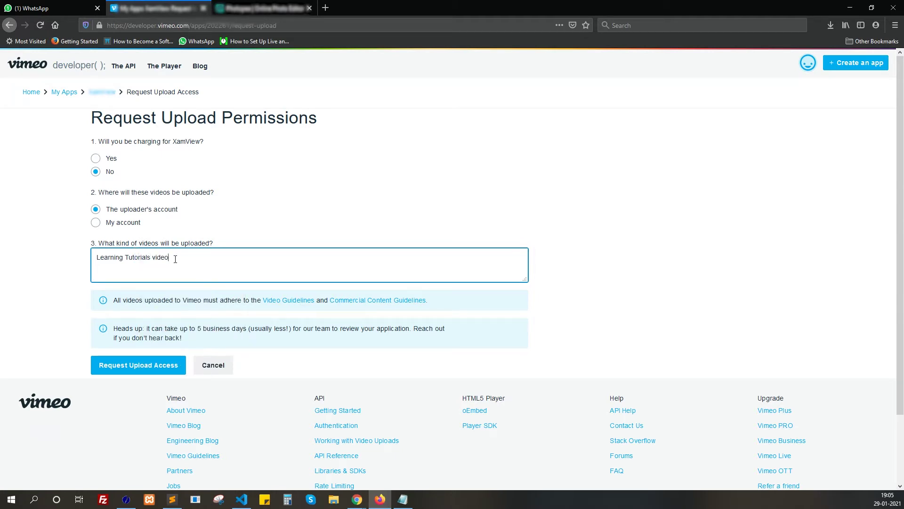
{"action": "left_click", "coordinate": [146, 368]}
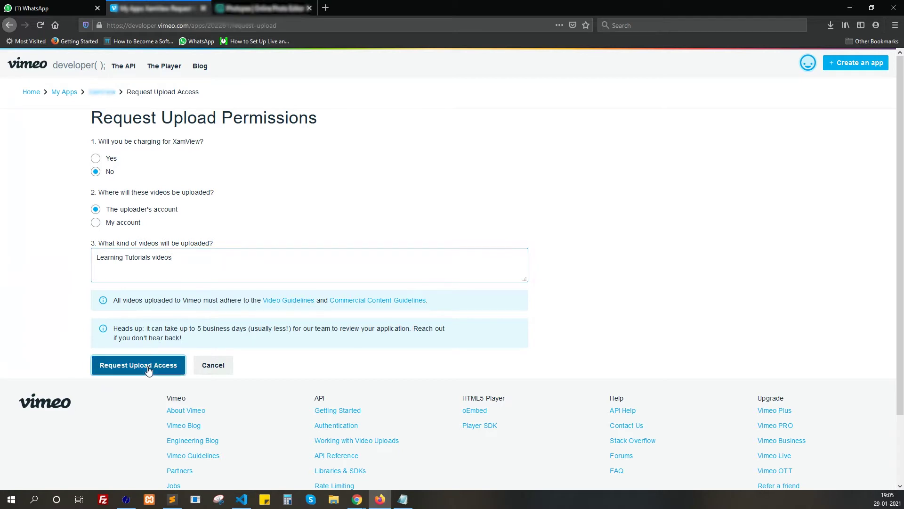
{"action": "mouse_move", "coordinate": [401, 499]}
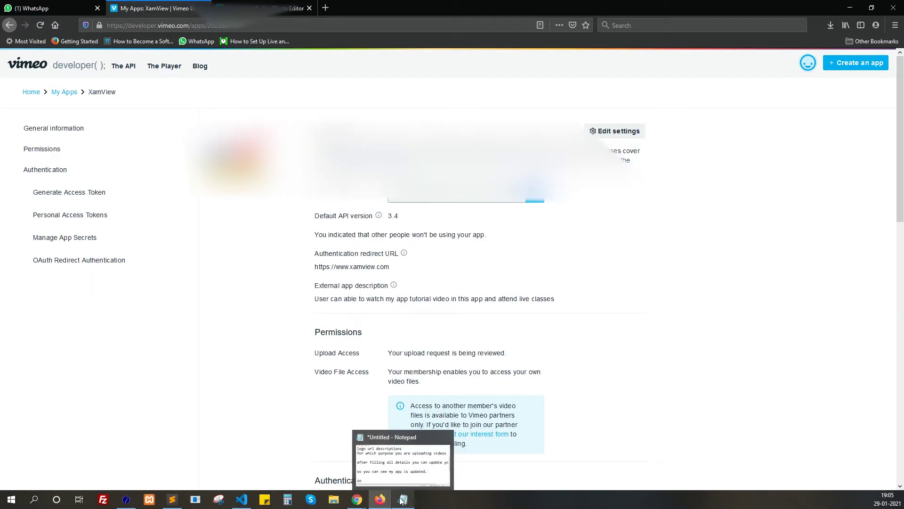
{"action": "left_click_drag", "start_coordinate": [389, 353], "coordinate": [523, 354]}
Complete the last line of the Notepad note about upload permission as "our videos content to vimeo server"
{"action": "type", "text": "meo sere"}
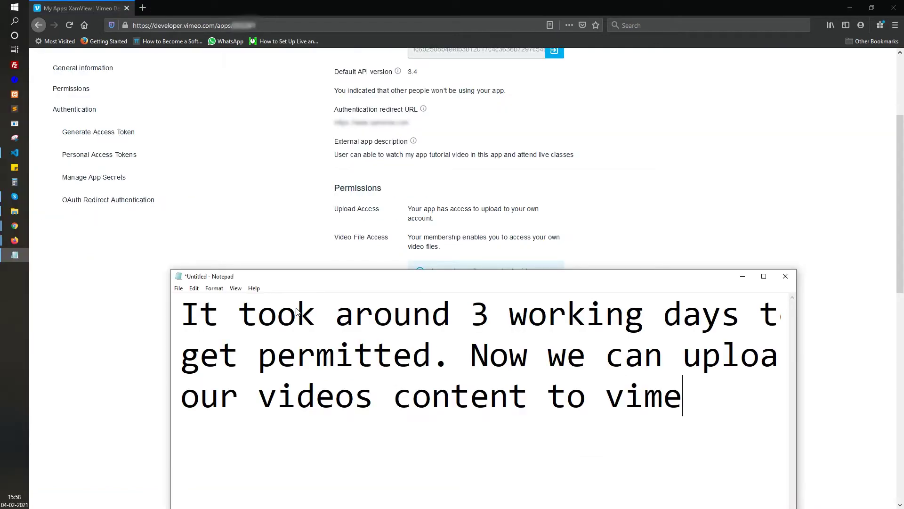
{"action": "key", "text": "BackSpace"}
{"action": "type", "text": "ver"}
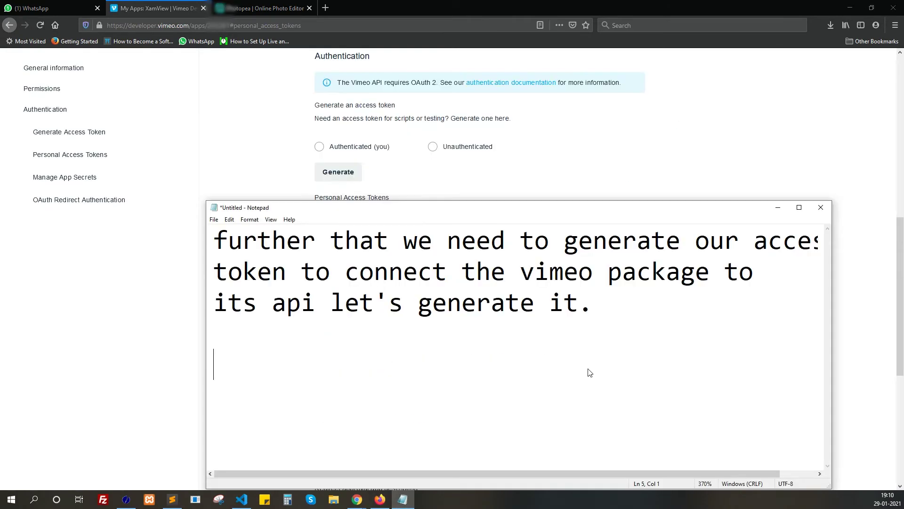
Add the line "we have generated our access tokens." to the Notepad note
{"action": "type", "text": "we ha"}
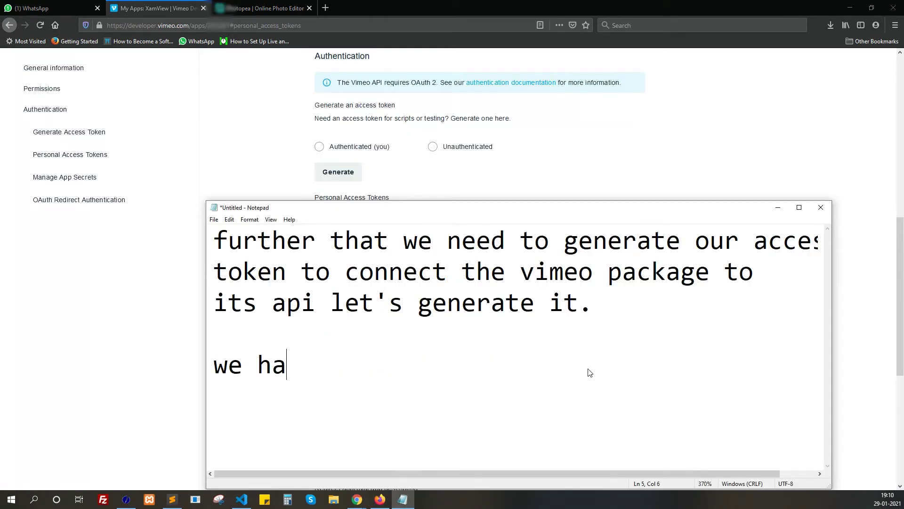
{"action": "type", "text": "ve genera"}
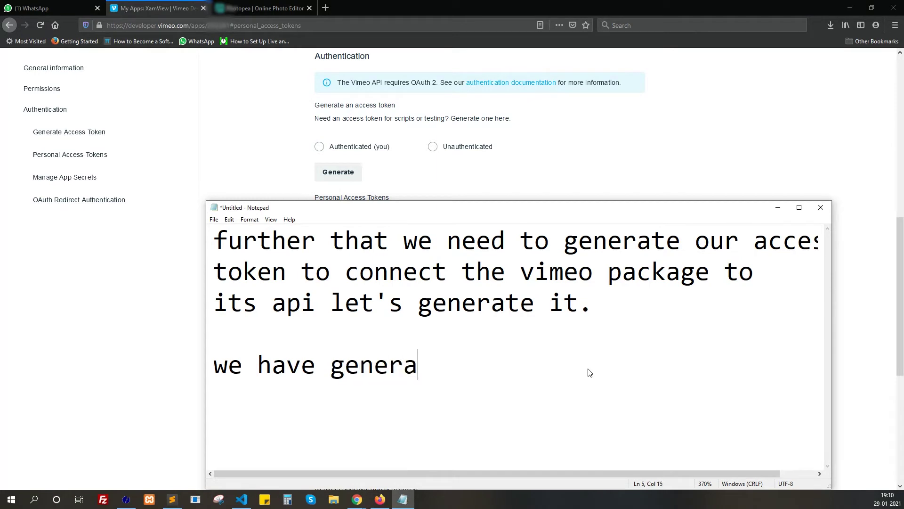
{"action": "type", "text": "ted our "}
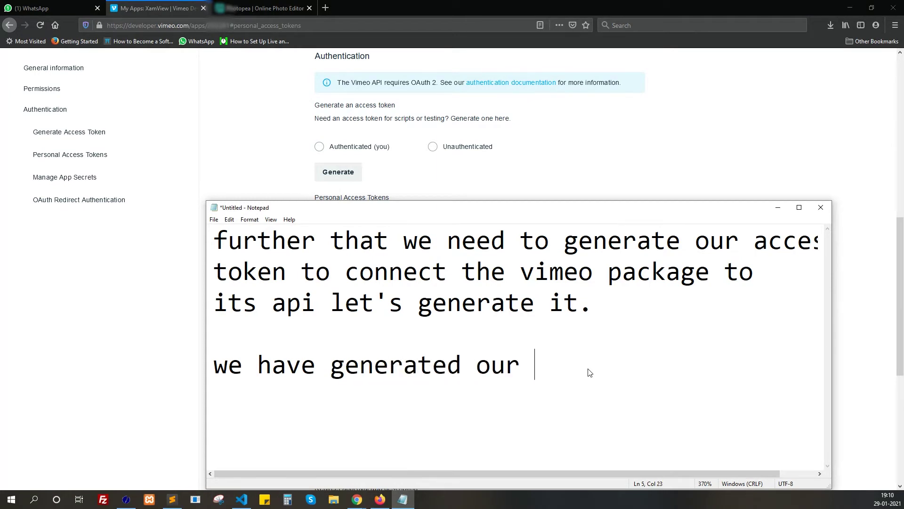
{"action": "type", "text": "access"}
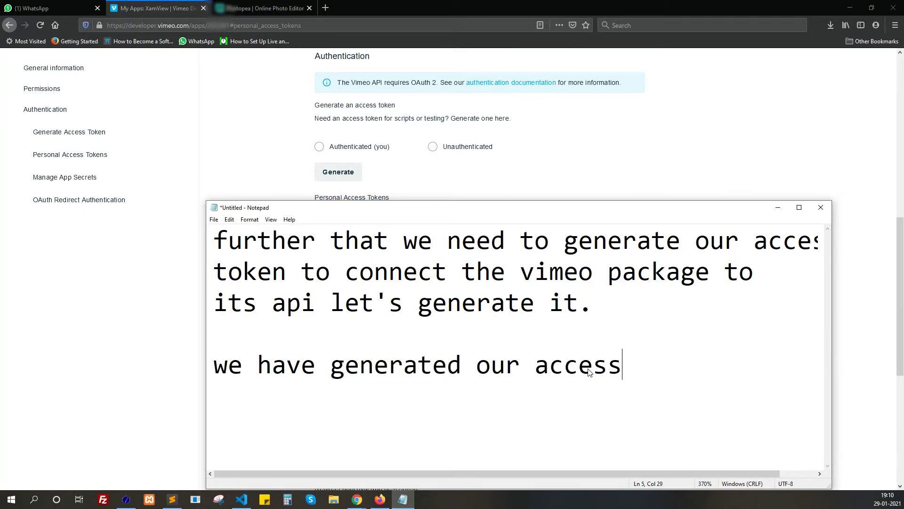
{"action": "type", "text": " tocke"}
{"action": "key", "text": "BackSpace"}
{"action": "key", "text": "BackSpace"}
{"action": "key", "text": "BackSpace"}
{"action": "type", "text": "kent"}
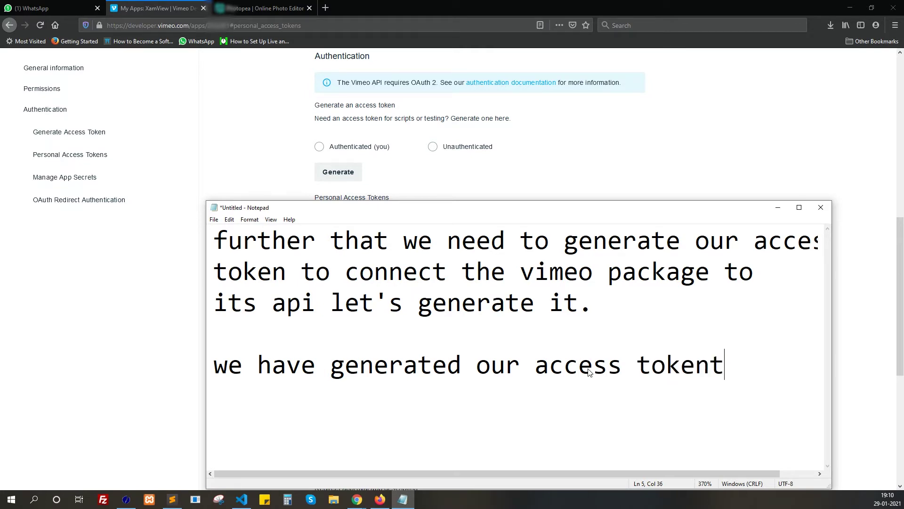
{"action": "key", "text": "BackSpace"}
{"action": "type", "text": "s."}
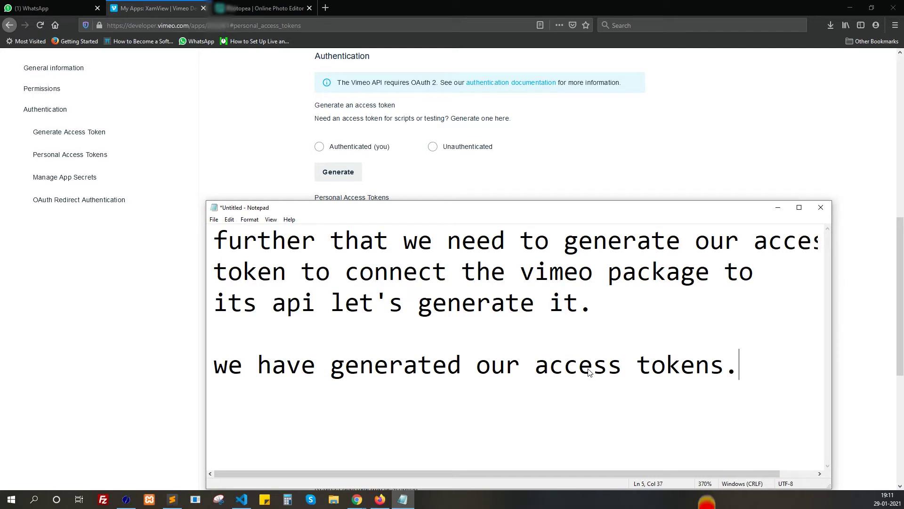
Add a new line to the note reading "now we have our client id, client secret"
{"action": "key", "text": "Return"}
{"action": "type", "text": "now "}
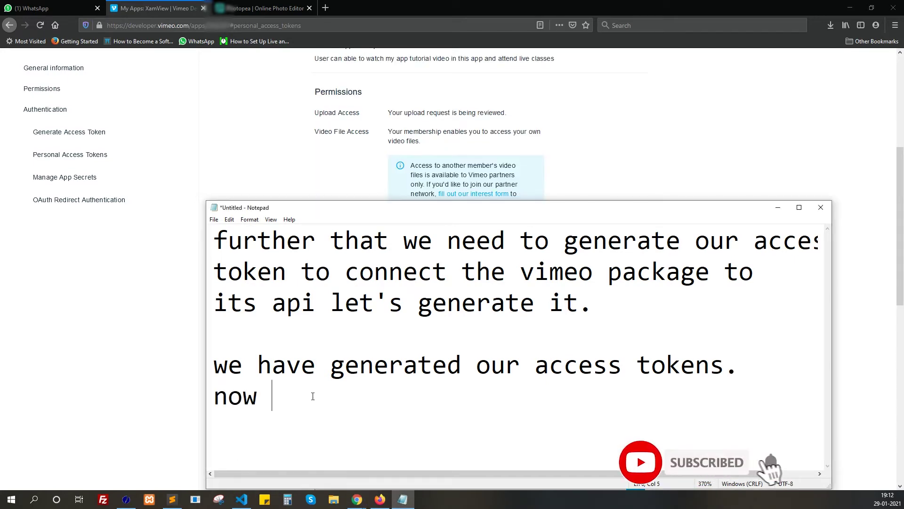
{"action": "type", "text": "we have our cli"}
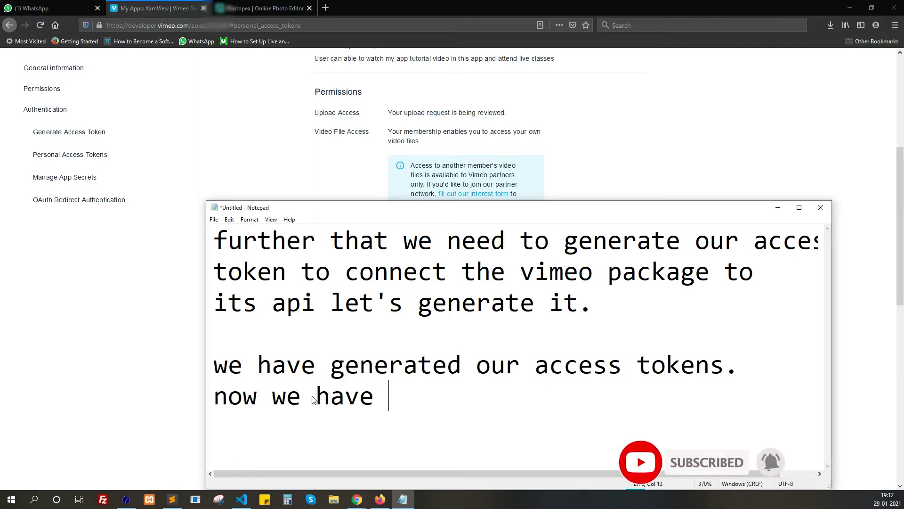
{"action": "type", "text": "en"}
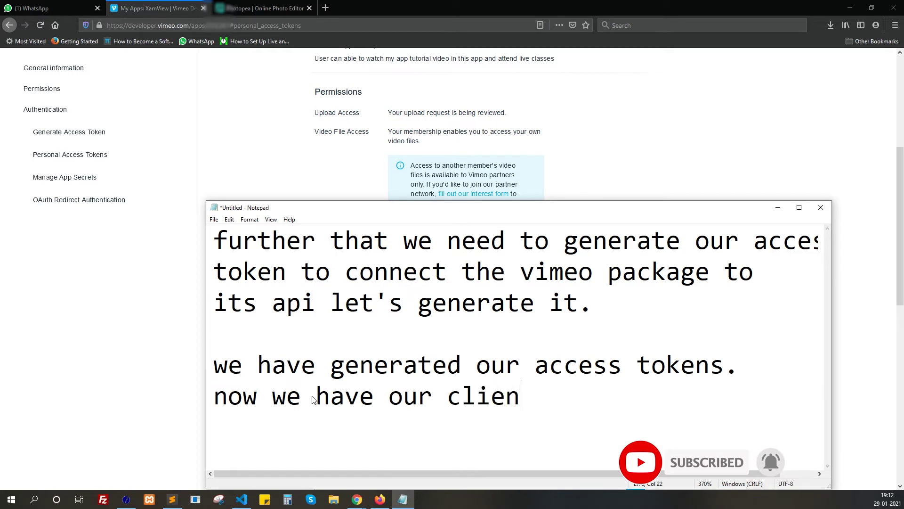
{"action": "type", "text": "t id,"}
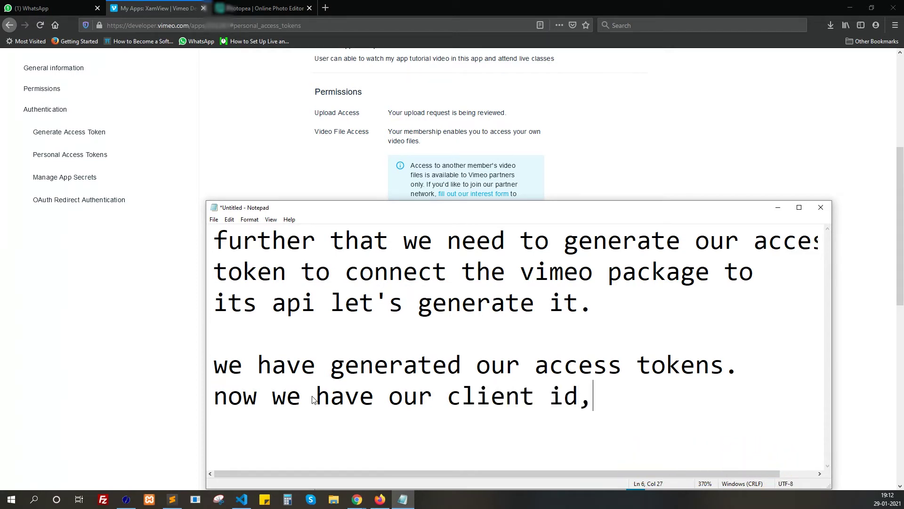
{"action": "type", "text": " cliend"}
{"action": "key", "text": "BackSpace"}
{"action": "type", "text": "t"}
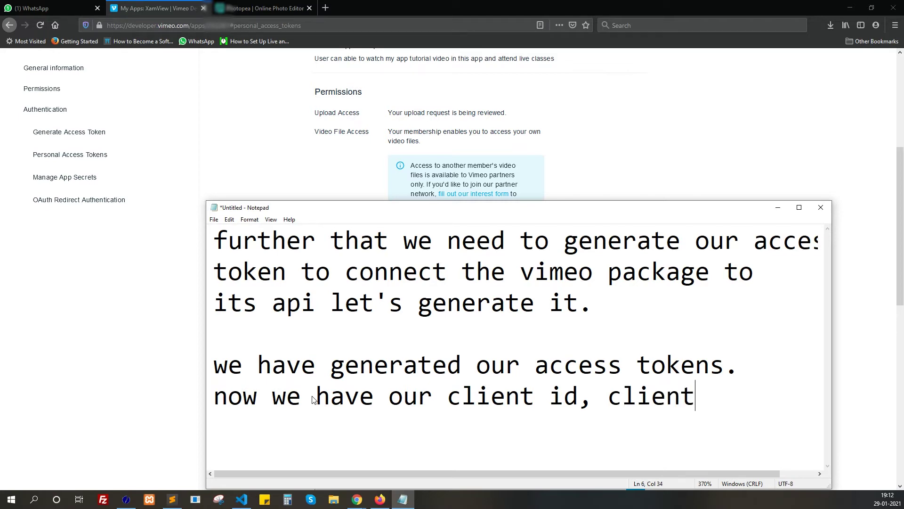
{"action": "key", "text": "alt+Tab"}
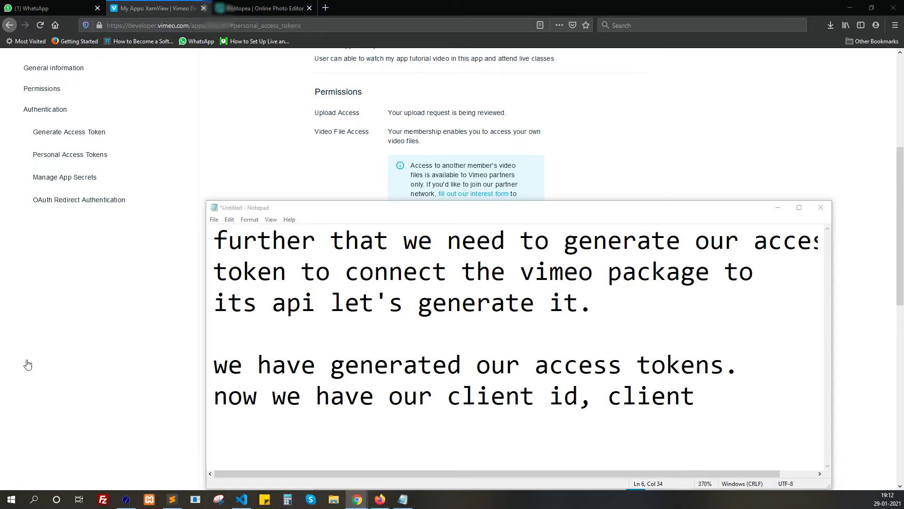
{"action": "left_click", "coordinate": [714, 396]}
{"action": "type", "text": "secret"}
{"action": "key", "text": "Return"}
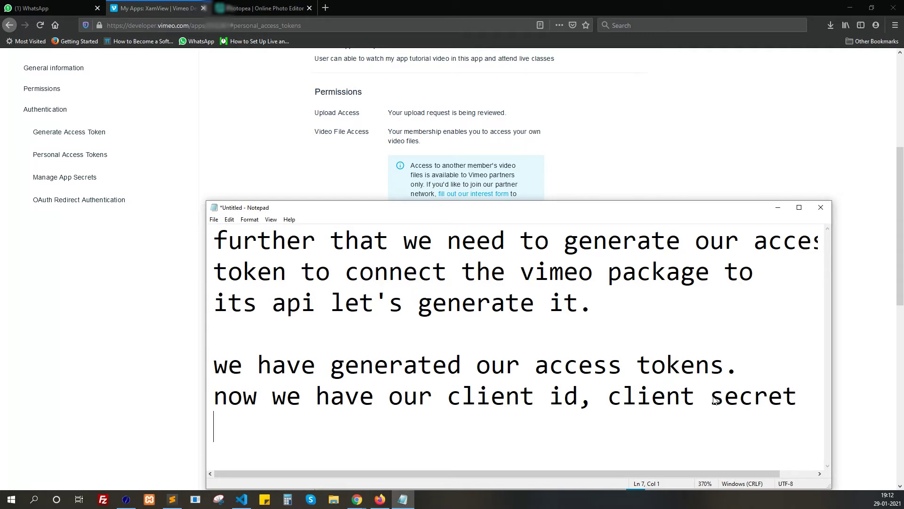
Continue the note on the following line with "and access token using these credentials we"
{"action": "type", "text": "and access t"}
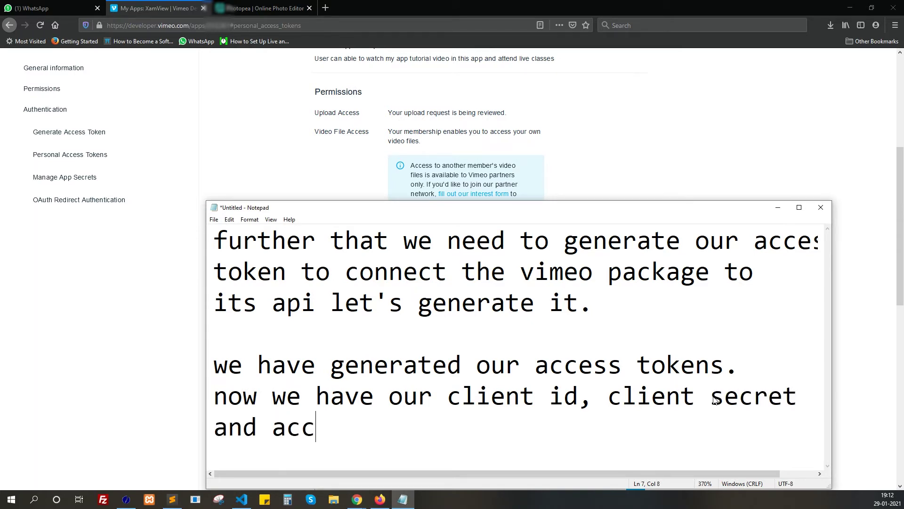
{"action": "type", "text": "i"}
{"action": "key", "text": "BackSpace"}
{"action": "type", "text": "okent"}
{"action": "key", "text": "BackSpace"}
{"action": "key", "text": "BackSpace"}
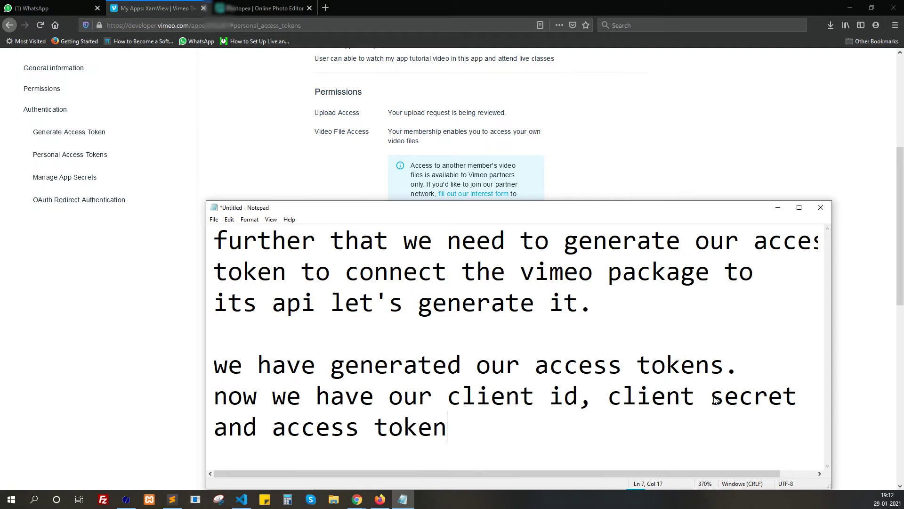
{"action": "type", "text": "using thi"}
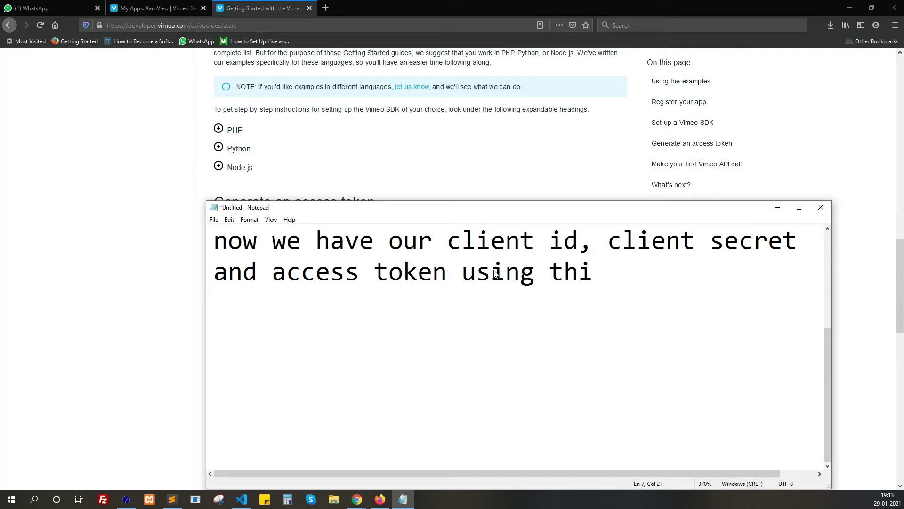
{"action": "key", "text": "BackSpace"}
{"action": "type", "text": "se"}
{"action": "key", "text": "BackSpace"}
{"action": "key", "text": "BackSpace"}
{"action": "type", "text": "ese credene"}
{"action": "key", "text": "BackSpace"}
{"action": "type", "text": "tials we c"}
{"action": "key", "text": "BackSpace"}
{"action": "key", "text": "Return"}
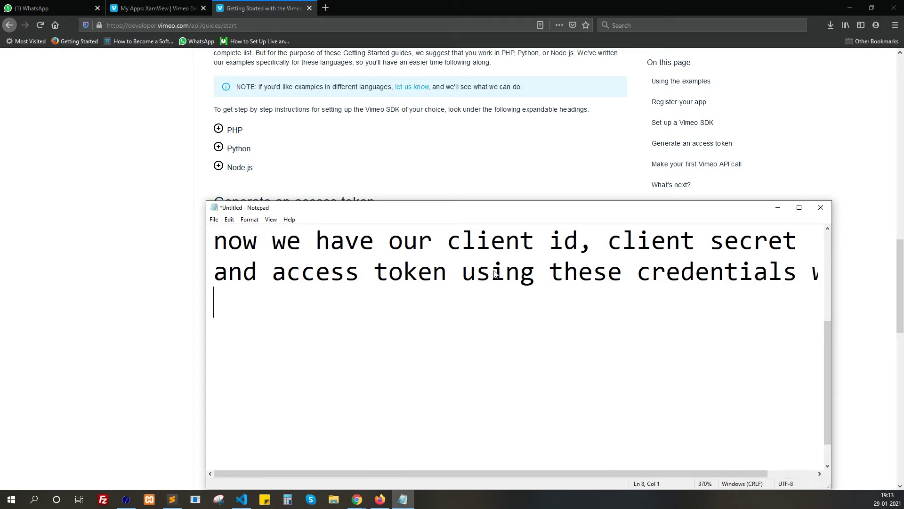
Complete the sentence in the note with the line "can connect it to our laravel project"
{"action": "type", "text": "can coo"}
{"action": "key", "text": "BackSpace"}
{"action": "type", "text": "n"}
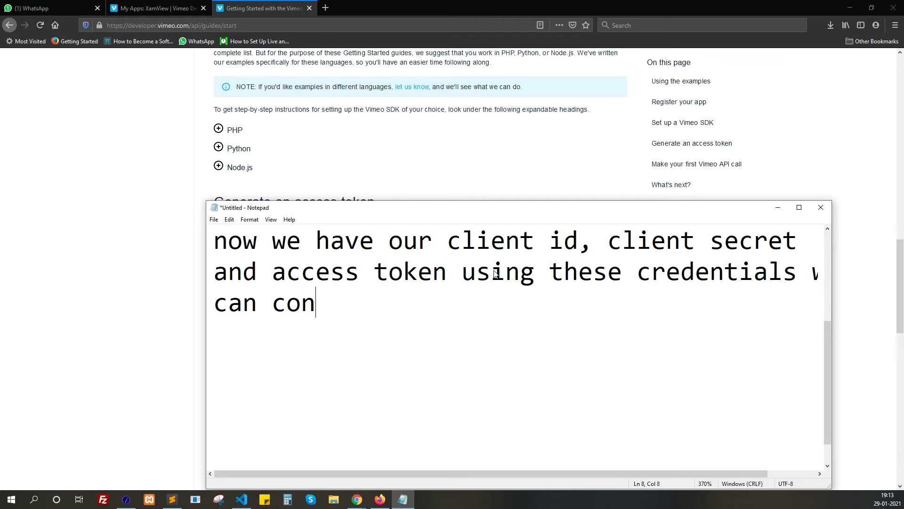
{"action": "type", "text": "nect "}
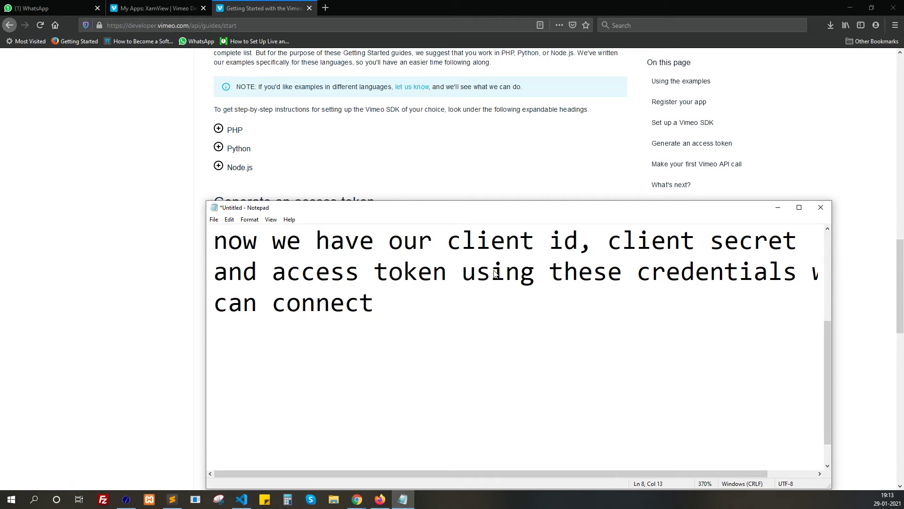
{"action": "type", "text": "it to "}
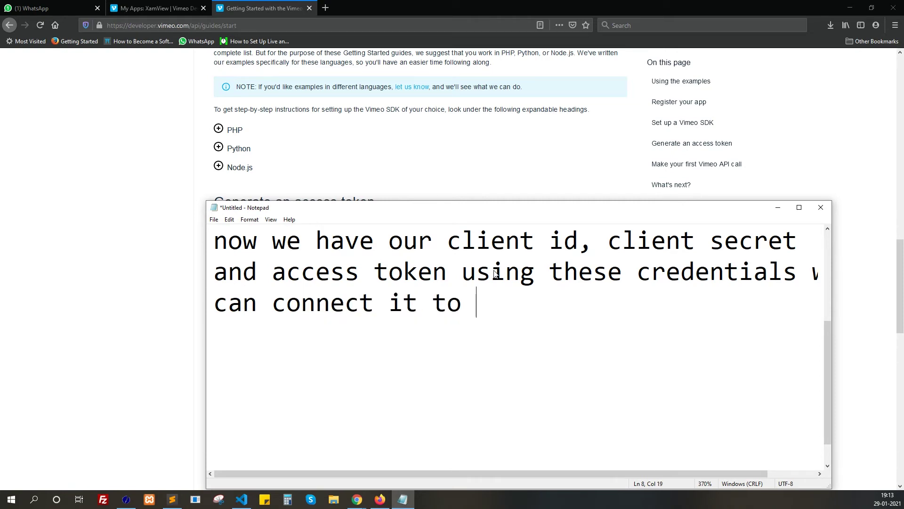
{"action": "type", "text": "our larave"}
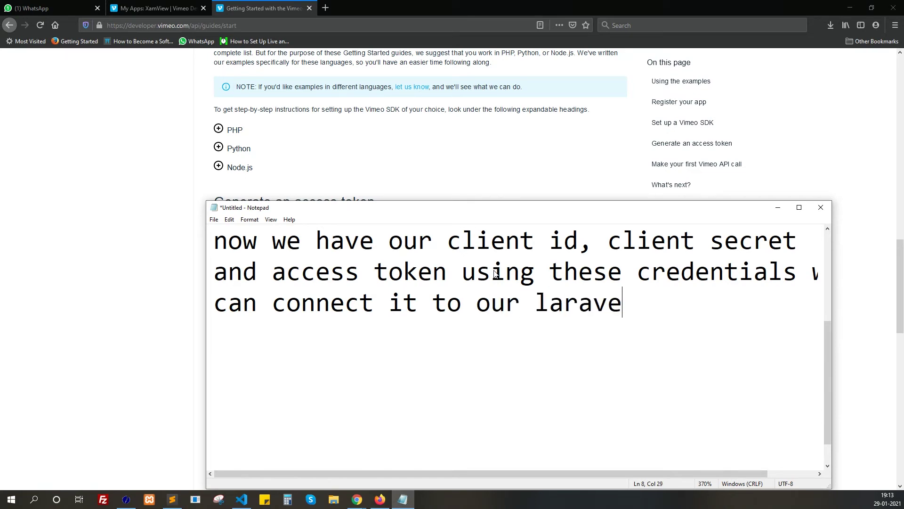
{"action": "type", "text": "l project"}
{"action": "key", "text": "Return"}
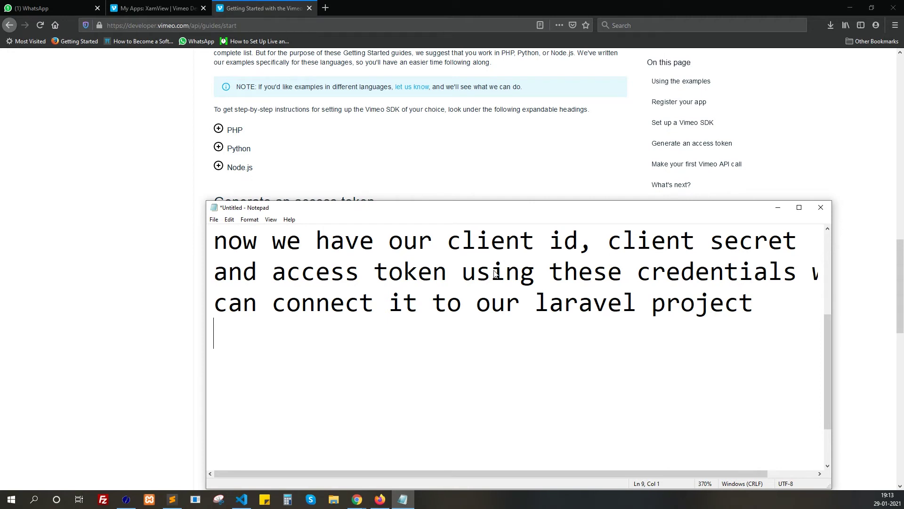
Leave a blank line, paste the copied code $client = new Vimeo("{client_id}", "{client_secret}", "{access_token}"); and highlight its $client variable
{"action": "key", "text": "Return"}
{"action": "key", "text": "ctrl+v"}
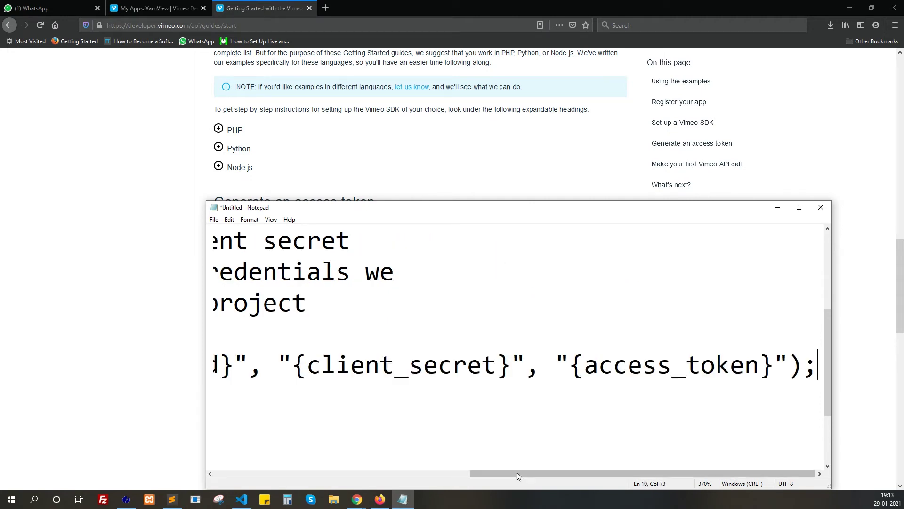
{"action": "left_click_drag", "start_coordinate": [522, 473], "coordinate": [264, 474]}
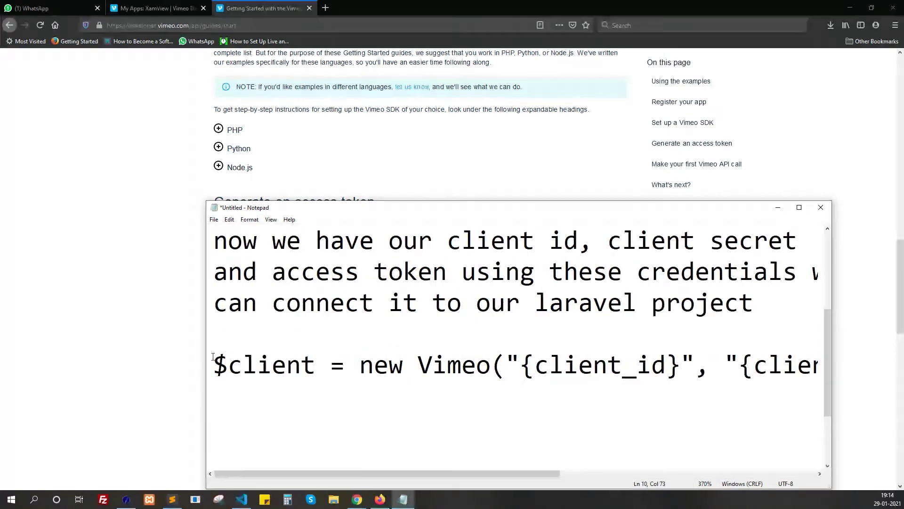
{"action": "left_click_drag", "start_coordinate": [209, 356], "coordinate": [315, 368]}
{"action": "left_click", "coordinate": [354, 426]}
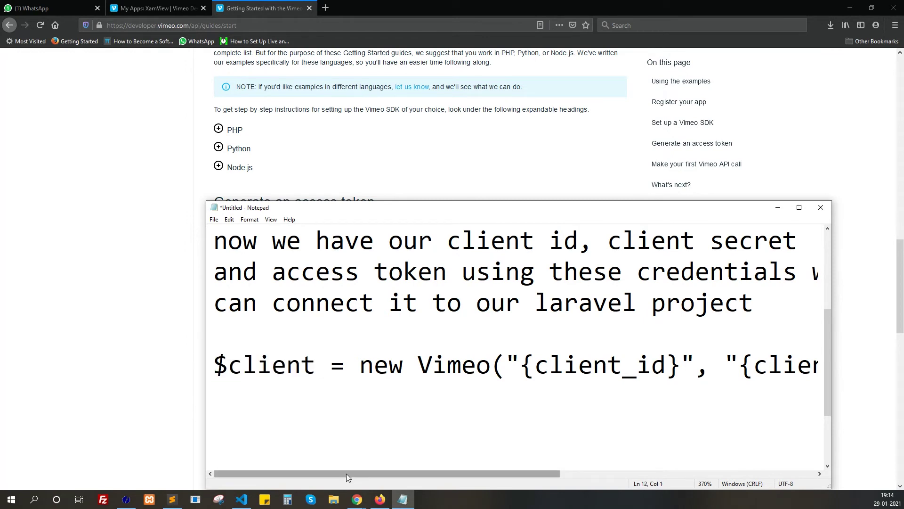
Highlight in turn the new Vimeo call and its client_id, client_secret and access_token placeholders in the pasted code line
{"action": "left_click_drag", "start_coordinate": [346, 473], "coordinate": [403, 474]}
{"action": "left_click_drag", "start_coordinate": [261, 365], "coordinate": [440, 371]}
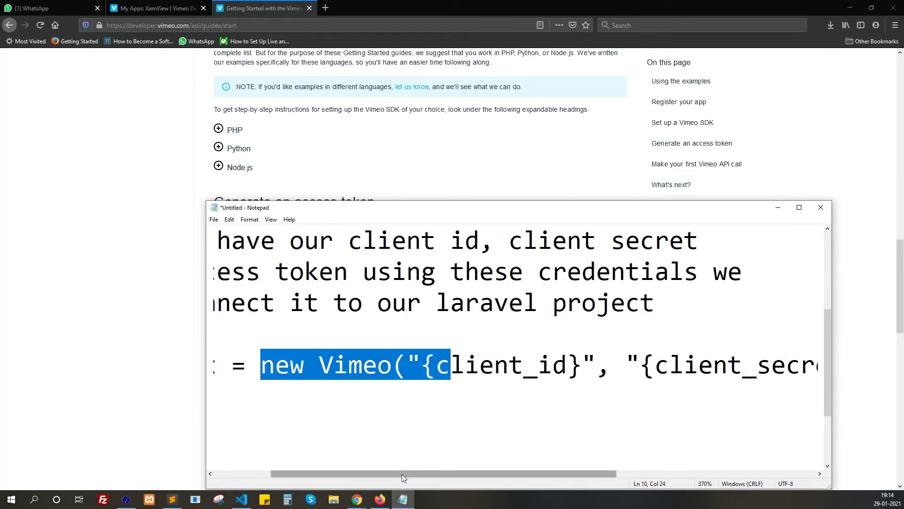
{"action": "left_click_drag", "start_coordinate": [402, 473], "coordinate": [471, 473]}
{"action": "left_click", "coordinate": [414, 434]}
{"action": "left_click", "coordinate": [376, 373]}
{"action": "double_click", "coordinate": [610, 375]}
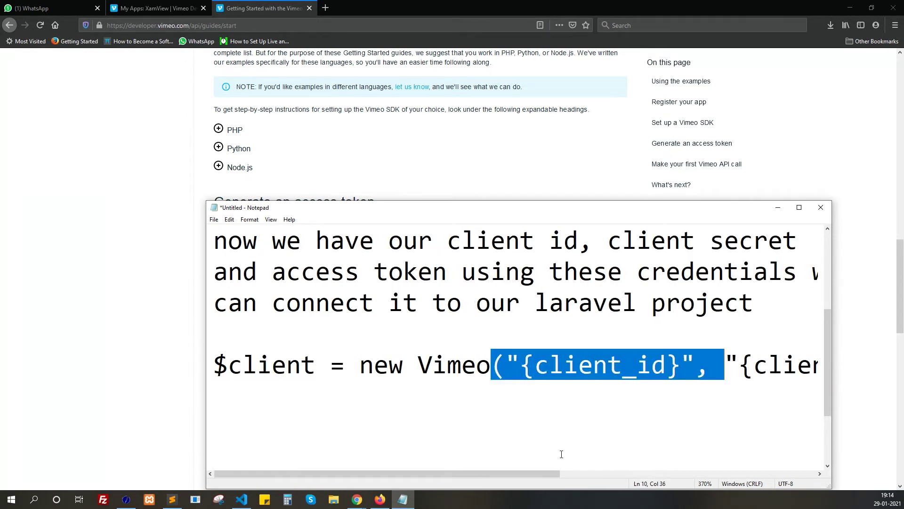
{"action": "left_click_drag", "start_coordinate": [525, 474], "coordinate": [640, 473]}
{"action": "double_click", "coordinate": [610, 366]}
{"action": "left_click_drag", "start_coordinate": [565, 473], "coordinate": [669, 474]}
{"action": "double_click", "coordinate": [687, 366]}
Leave a blank line after the code and add "you also can find some of sdk version with languages" to the note
{"action": "left_click", "coordinate": [817, 372]}
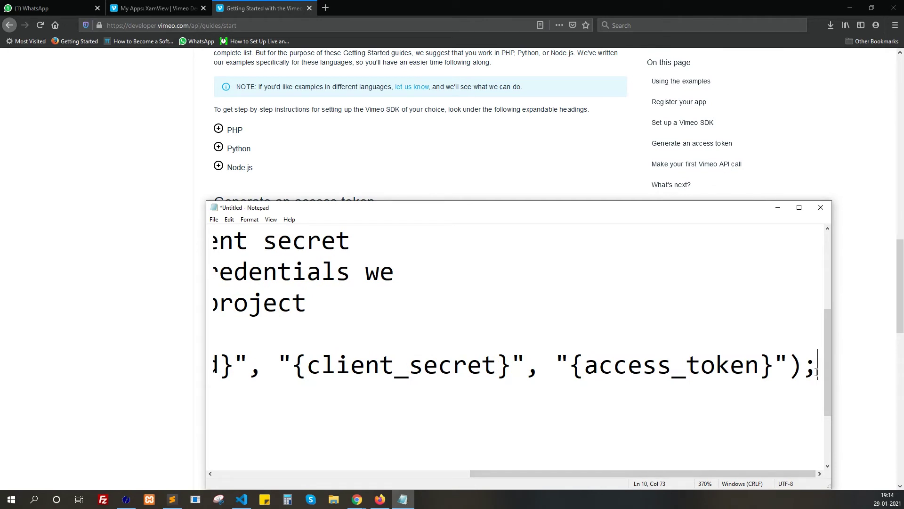
{"action": "key", "text": "Return"}
{"action": "key", "text": "Return"}
{"action": "scroll", "coordinate": [758, 377], "scroll_direction": "down", "scroll_amount": 2}
{"action": "scroll", "coordinate": [761, 377], "scroll_direction": "up", "scroll_amount": 1}
{"action": "scroll", "coordinate": [756, 379], "scroll_direction": "down", "scroll_amount": 1}
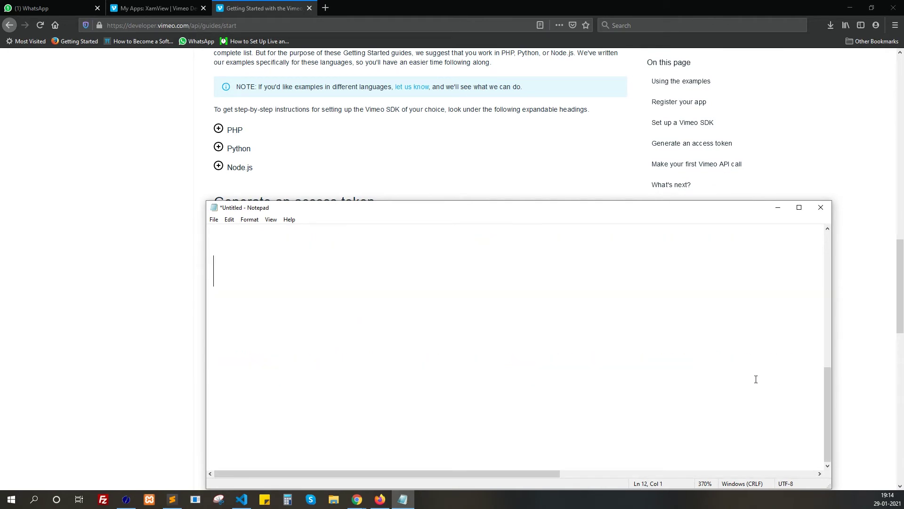
{"action": "type", "text": "you also can find t"}
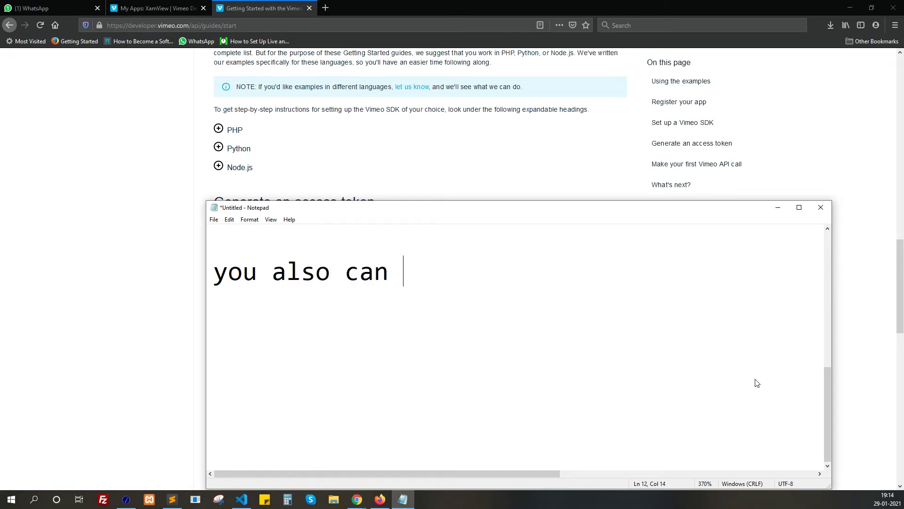
{"action": "key", "text": "BackSpace"}
{"action": "type", "text": "so"}
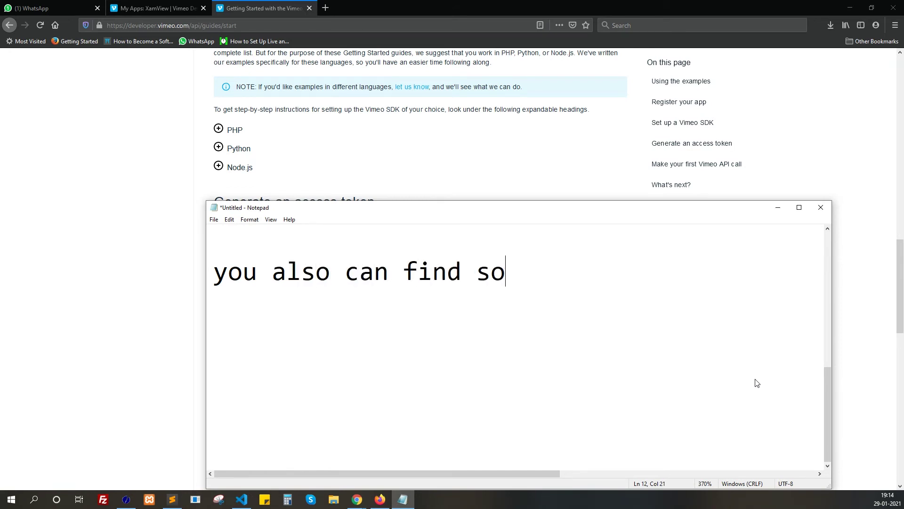
{"action": "type", "text": "me of sdk version"}
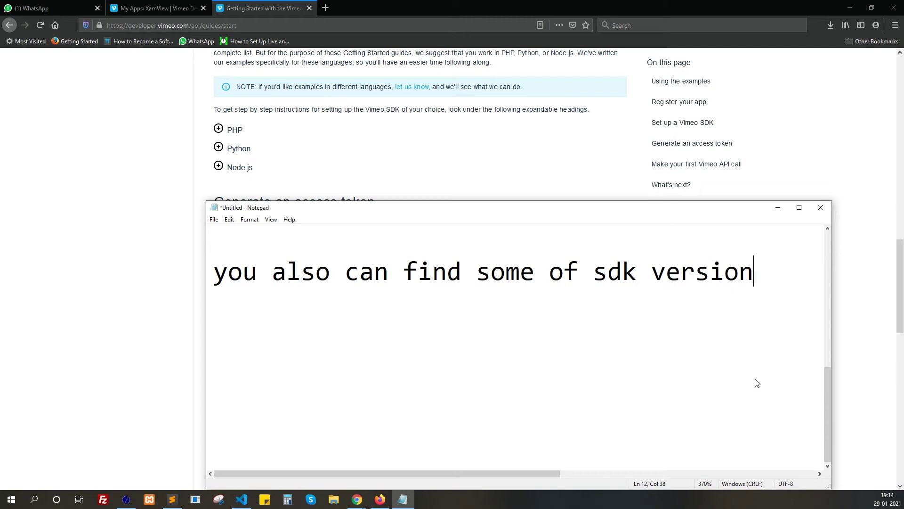
{"action": "type", "text": " wir"}
{"action": "key", "text": "BackSpace"}
{"action": "type", "text": "th languages"}
List the SDK languages on separate lines of the note as "like PHP", "Python" and "Node.js"
{"action": "key", "text": "Return"}
{"action": "type", "text": "like"}
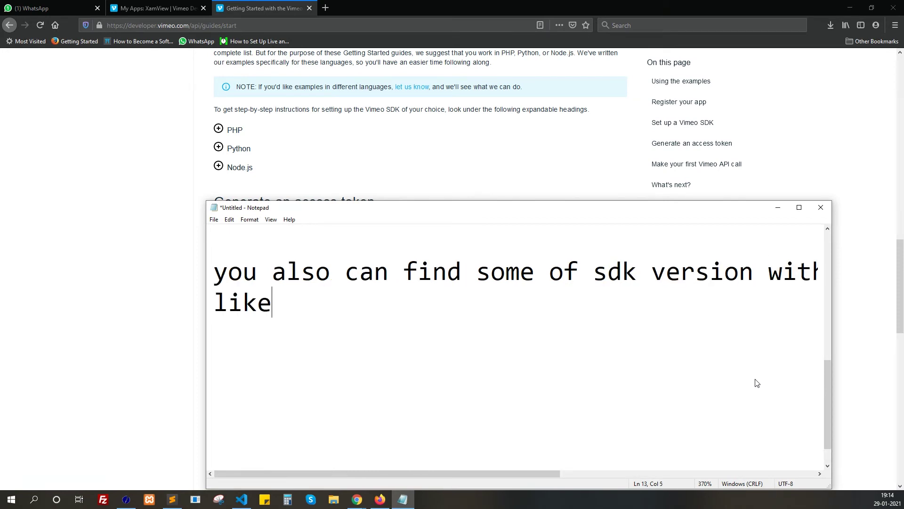
{"action": "type", "text": " PHP"}
{"action": "key", "text": "Return"}
{"action": "type", "text": "Python"}
{"action": "key", "text": "Return"}
{"action": "type", "text": "Node."}
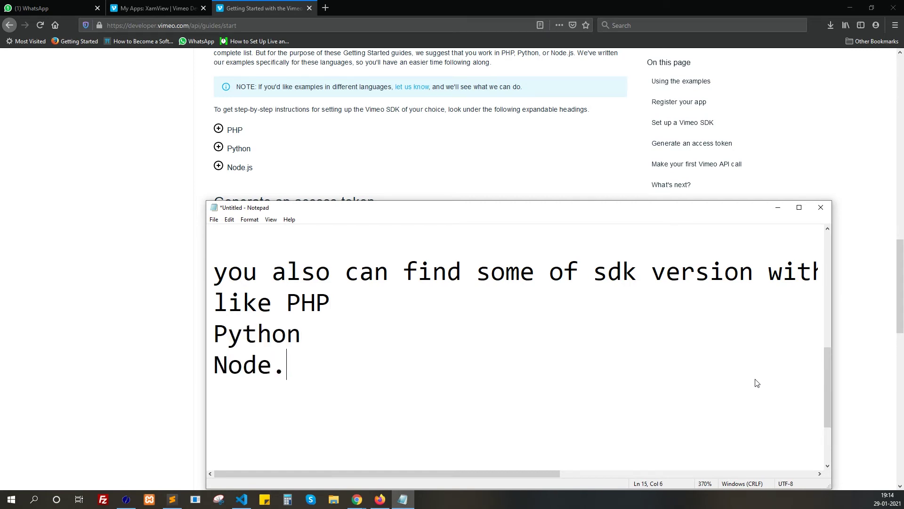
{"action": "type", "text": "js"}
Switch to the Vimeo Getting Started guide in Firefox, expand the PHP SDK instructions and highlight the command composer require vimeo/vimeo-api
{"action": "left_click", "coordinate": [219, 130]}
{"action": "left_click_drag", "start_coordinate": [236, 234], "coordinate": [352, 243]}
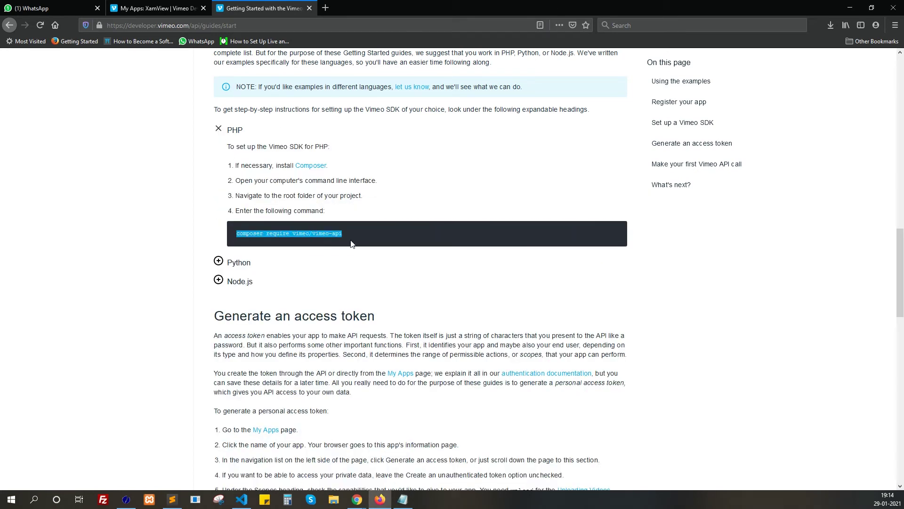
Copy the highlighted composer command, and select and copy the four PHP SDK setup instructions above it
{"action": "right_click", "coordinate": [326, 235]}
{"action": "left_click", "coordinate": [341, 240]}
{"action": "left_click", "coordinate": [315, 271]}
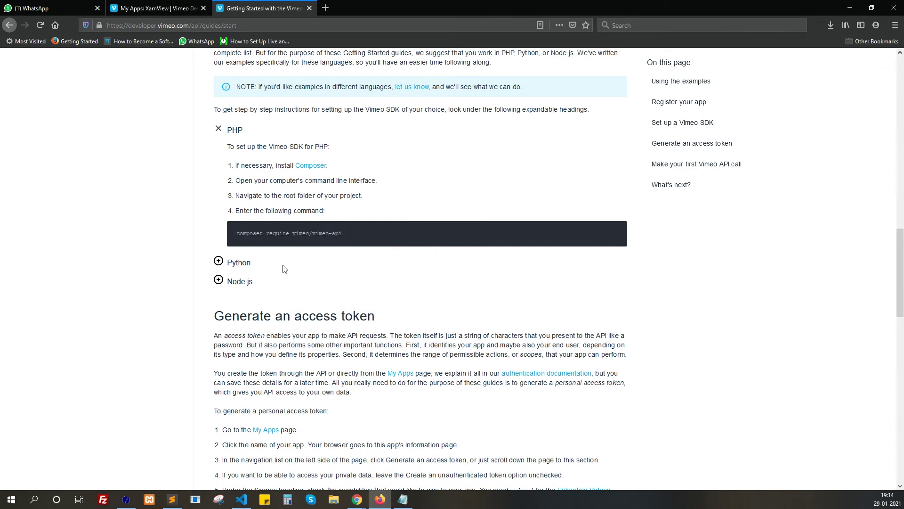
{"action": "left_click_drag", "start_coordinate": [227, 150], "coordinate": [328, 217]}
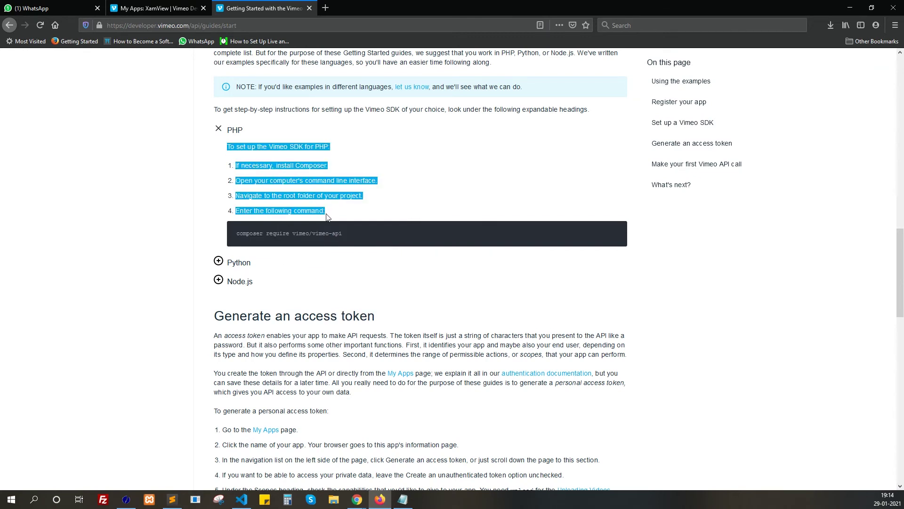
{"action": "right_click", "coordinate": [316, 188]}
{"action": "left_click", "coordinate": [332, 199]}
Switch to Notepad, leave a blank line after Node.js and add "we already set up our php sdk in our project"
{"action": "left_click", "coordinate": [402, 499]}
{"action": "key", "text": "Return"}
{"action": "key", "text": "Return"}
{"action": "type", "text": "we als"}
{"action": "key", "text": "BackSpace"}
{"action": "type", "text": "r"}
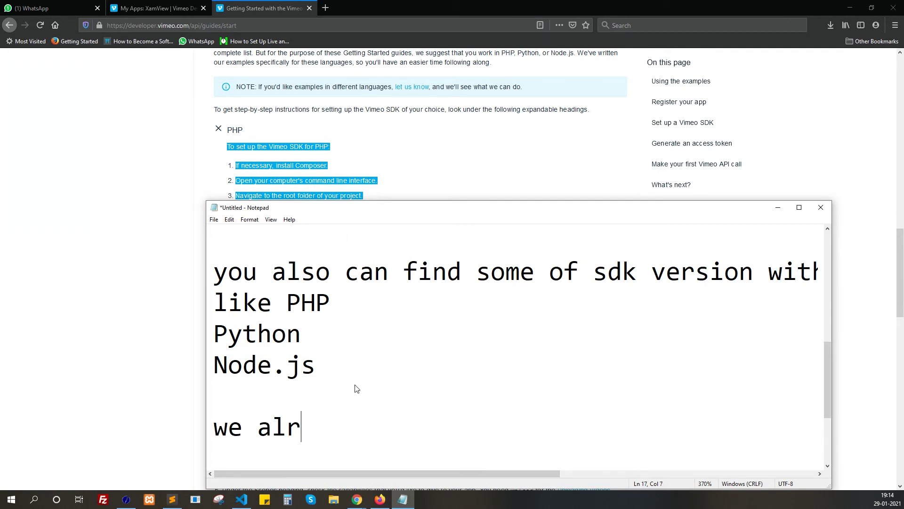
{"action": "type", "text": "eady a"}
{"action": "key", "text": "BackSpace"}
{"action": "type", "text": "set i"}
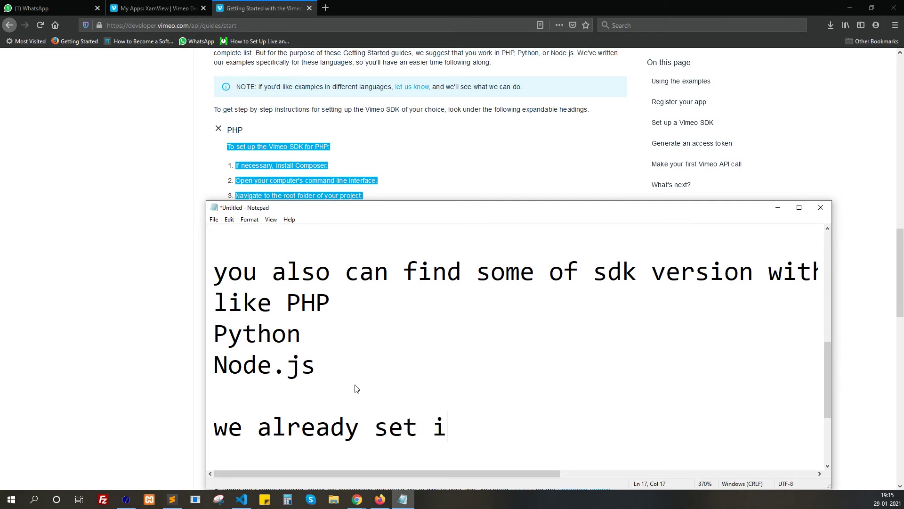
{"action": "key", "text": "BackSpace"}
{"action": "type", "text": "up ou"}
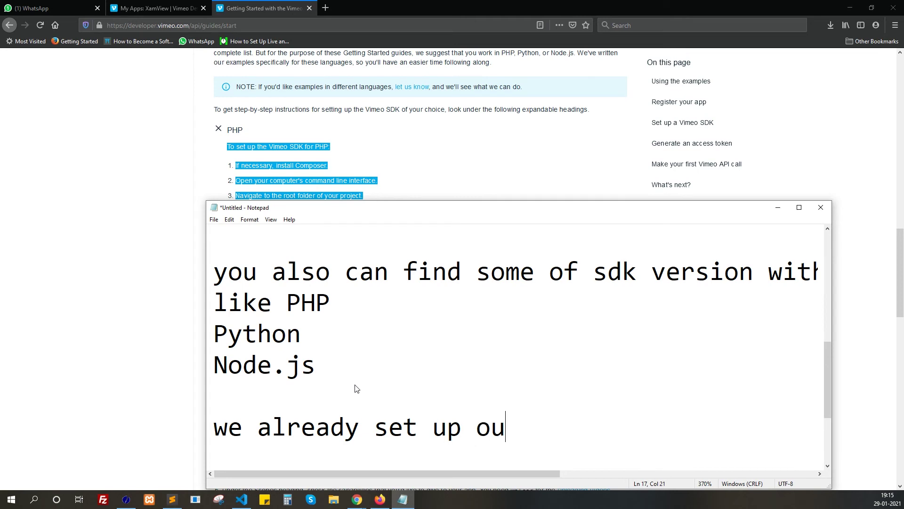
{"action": "type", "text": "r php "}
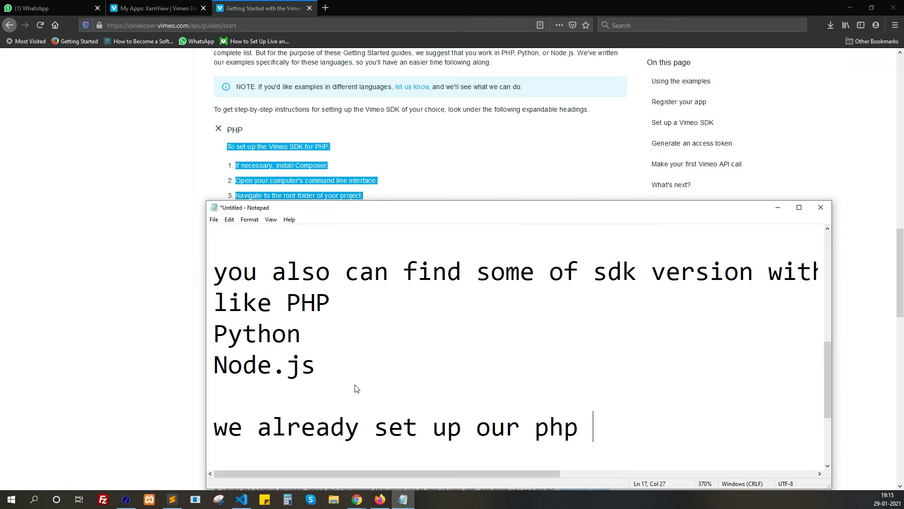
{"action": "type", "text": "sdk in "}
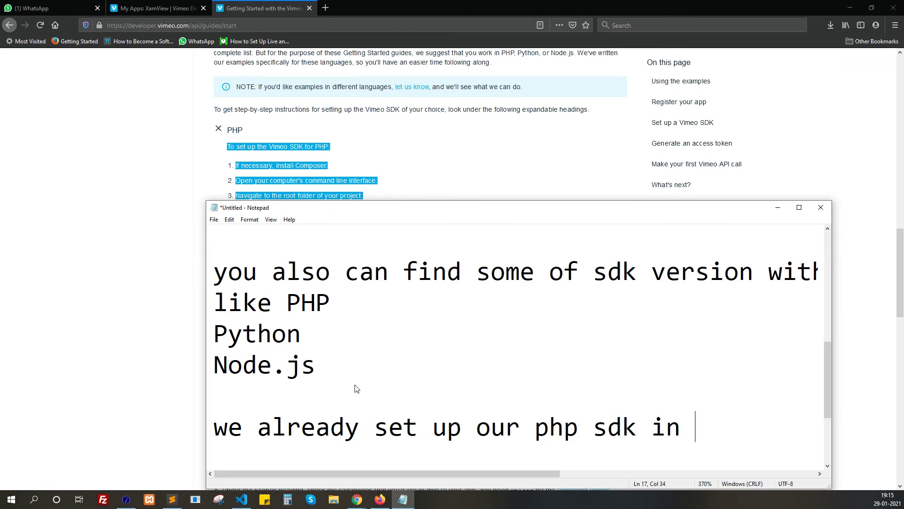
{"action": "type", "text": "our project"}
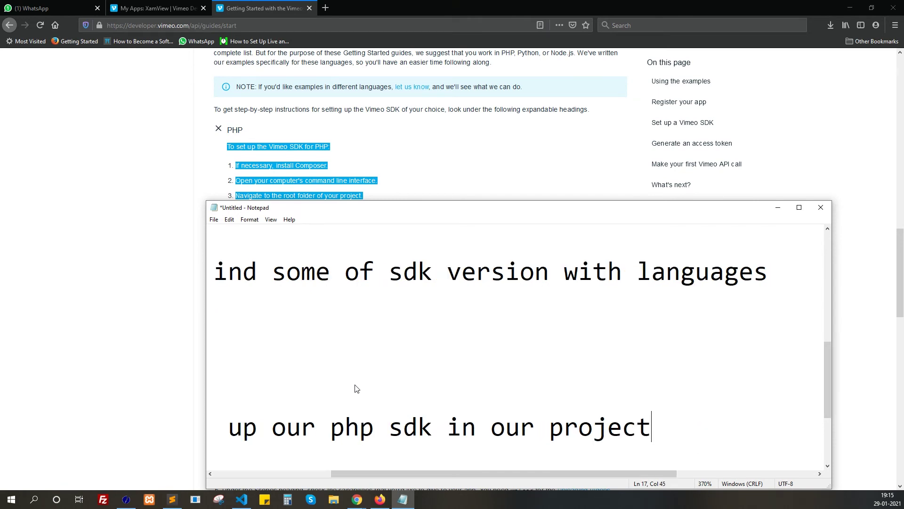
Add "so in next tutorial i will so you how to upload" on a new line of the note
{"action": "key", "text": "Return"}
{"action": "type", "text": "so "}
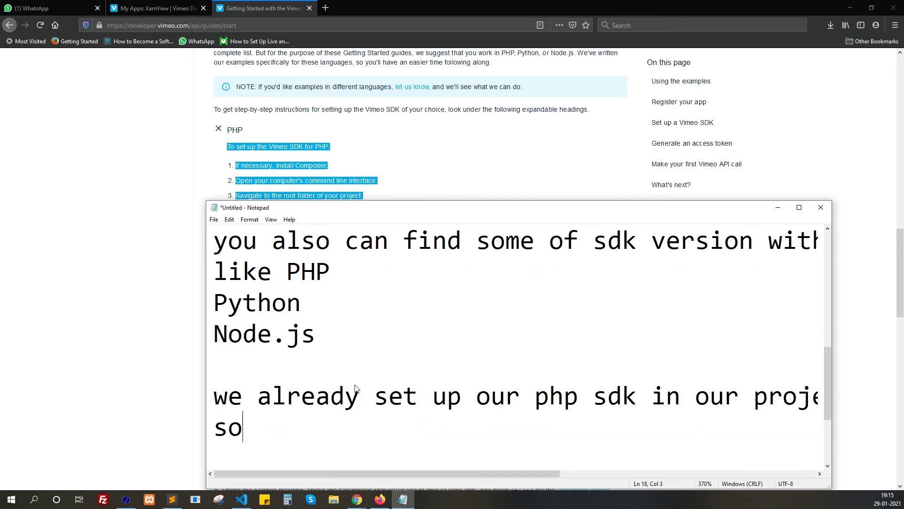
{"action": "type", "text": "in next tut"}
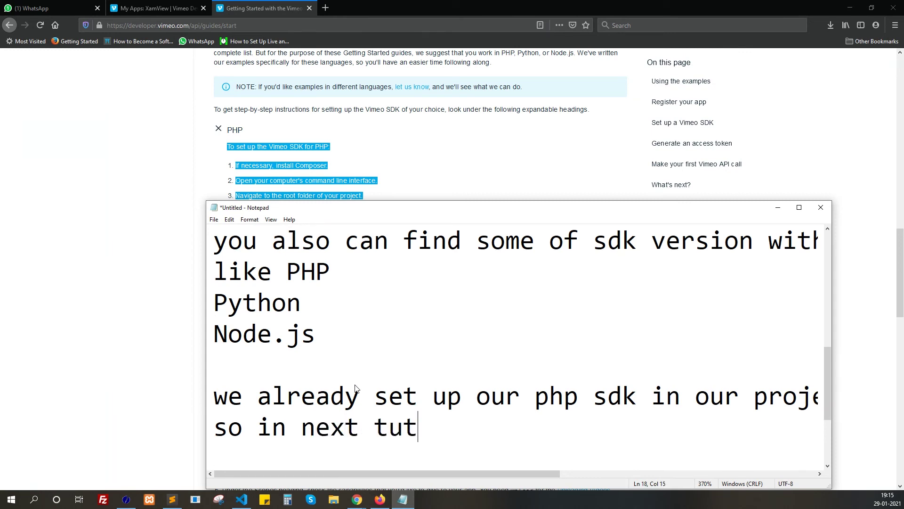
{"action": "type", "text": "oria"}
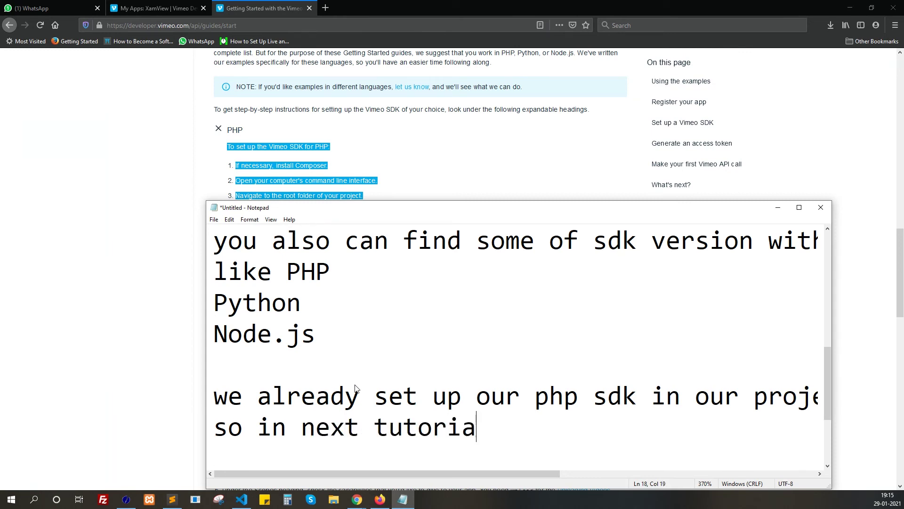
{"action": "type", "text": "l i will so"}
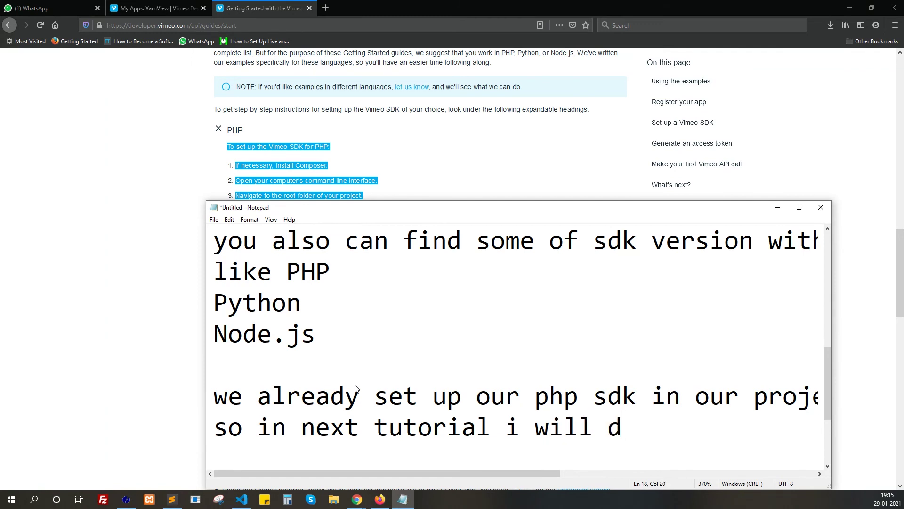
{"action": "type", "text": " yo"}
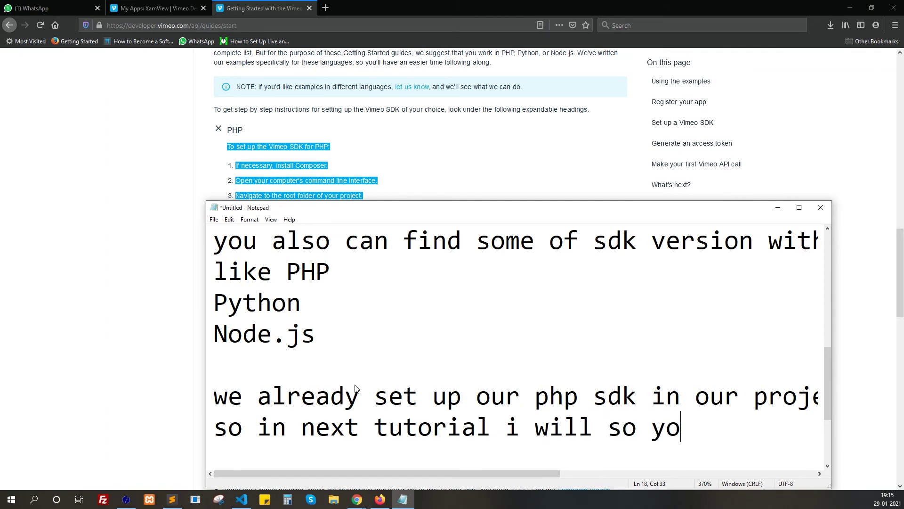
{"action": "type", "text": "u how to "}
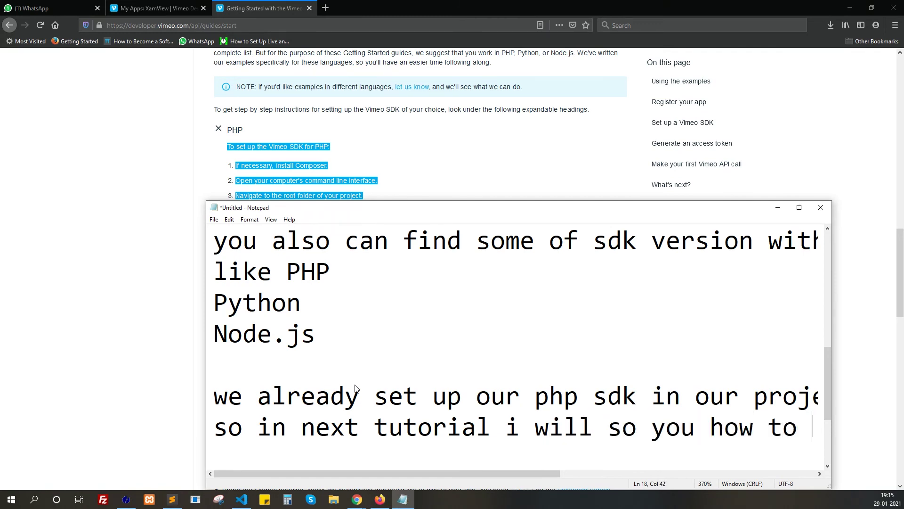
{"action": "type", "text": "upload"}
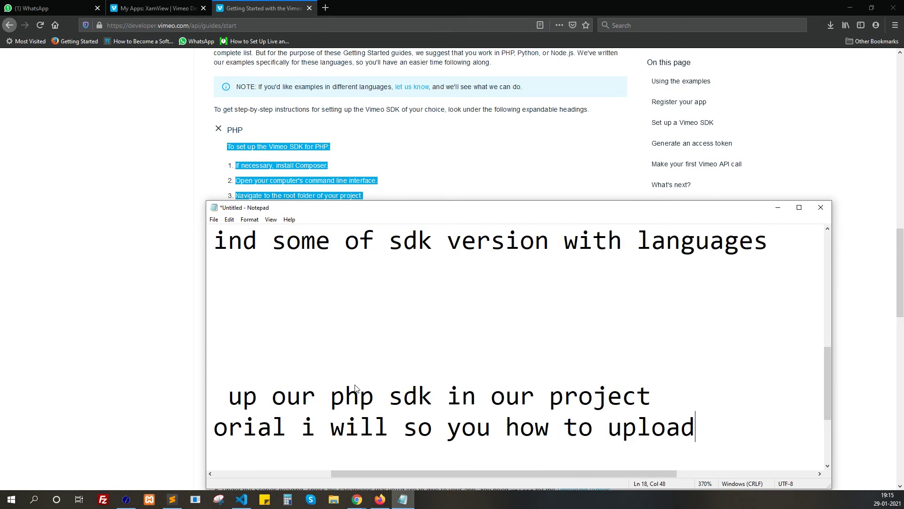
Continue the sentence on the following line with "our videos and live stream using vimeo"
{"action": "key", "text": "Return"}
{"action": "type", "text": "o"}
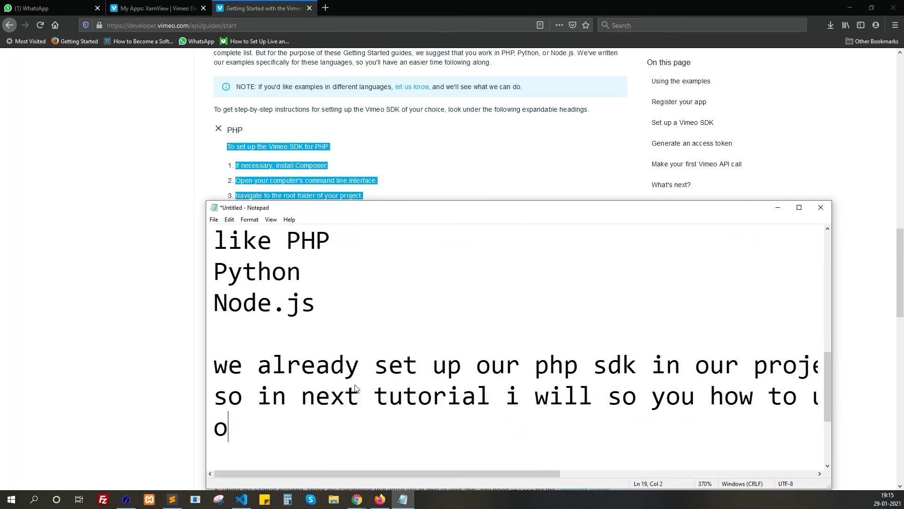
{"action": "type", "text": "ur vide"}
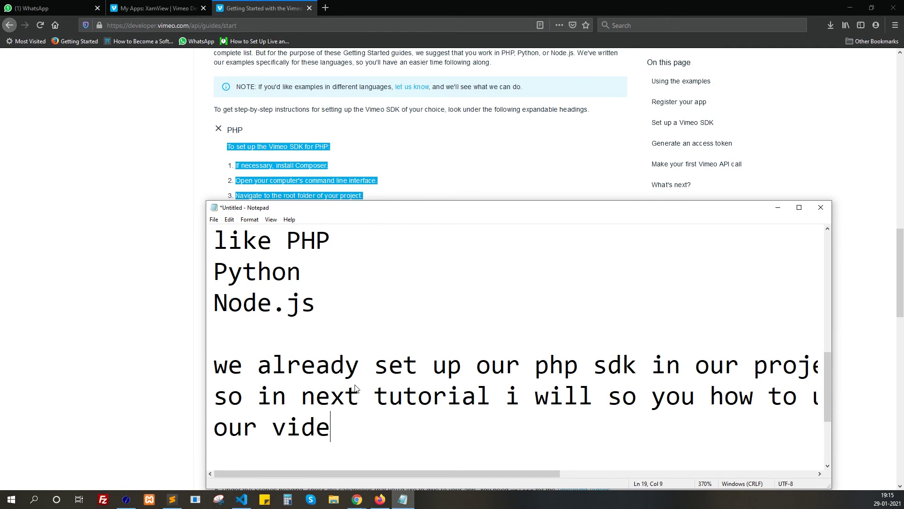
{"action": "type", "text": "os o"}
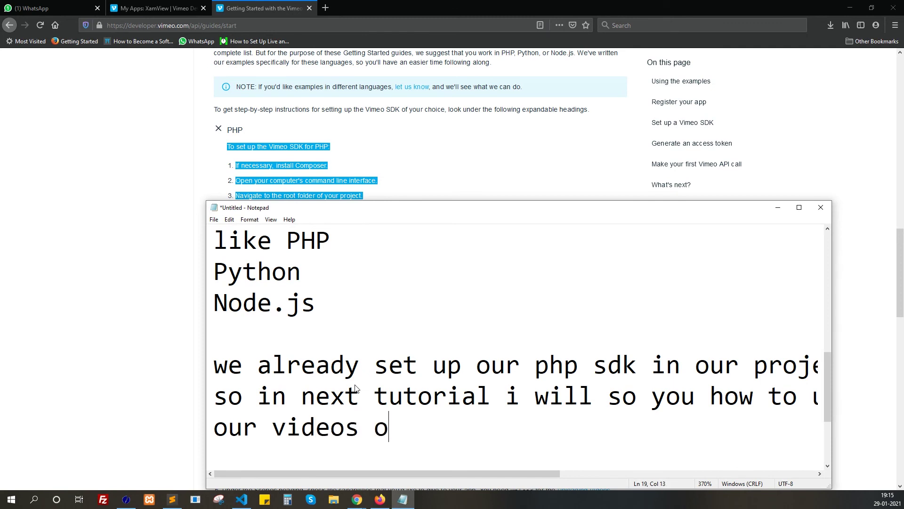
{"action": "key", "text": "BackSpace"}
{"action": "type", "text": "and liv"}
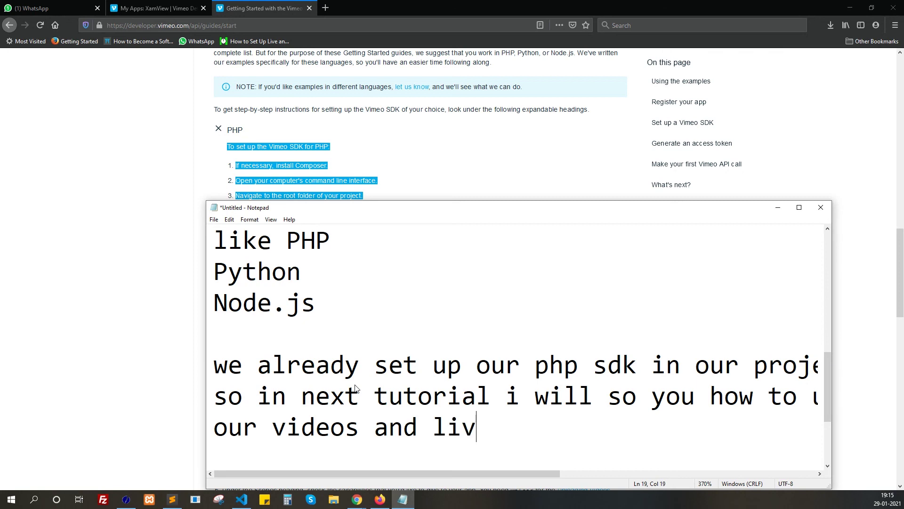
{"action": "type", "text": "e stre"}
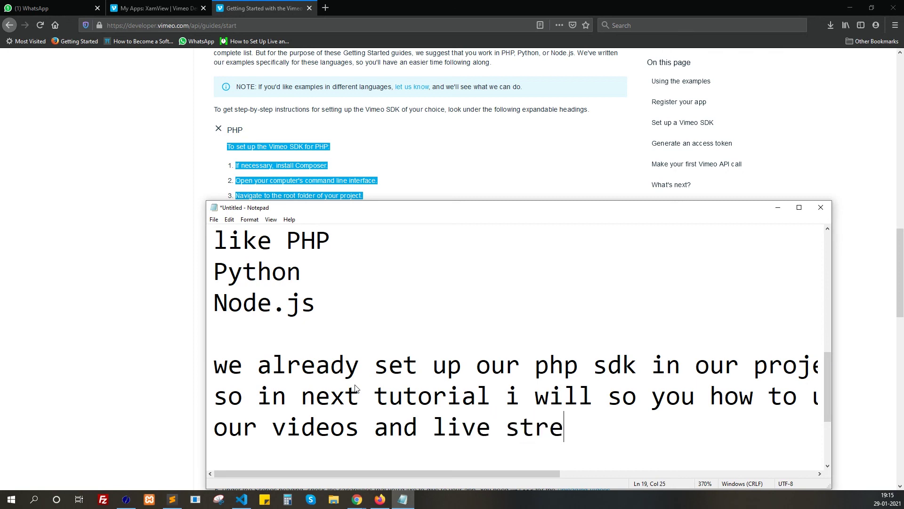
{"action": "type", "text": "am using "}
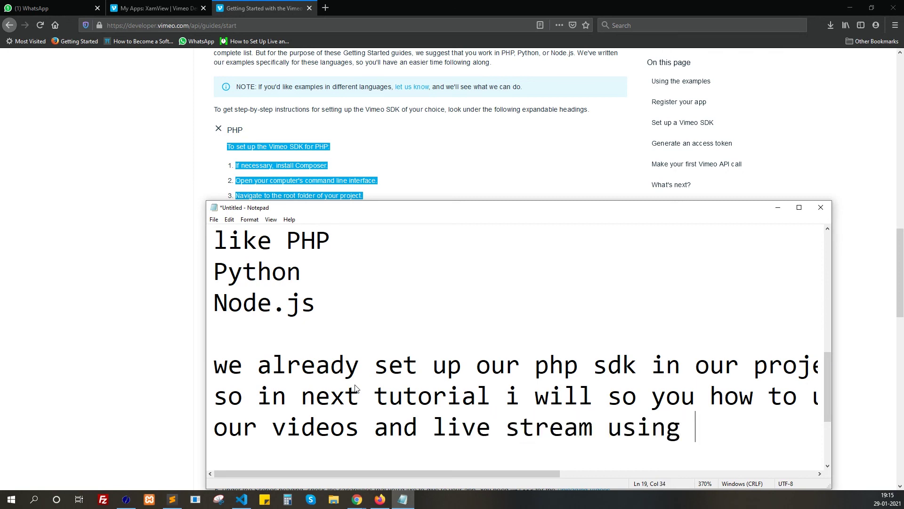
{"action": "type", "text": "vimeo"}
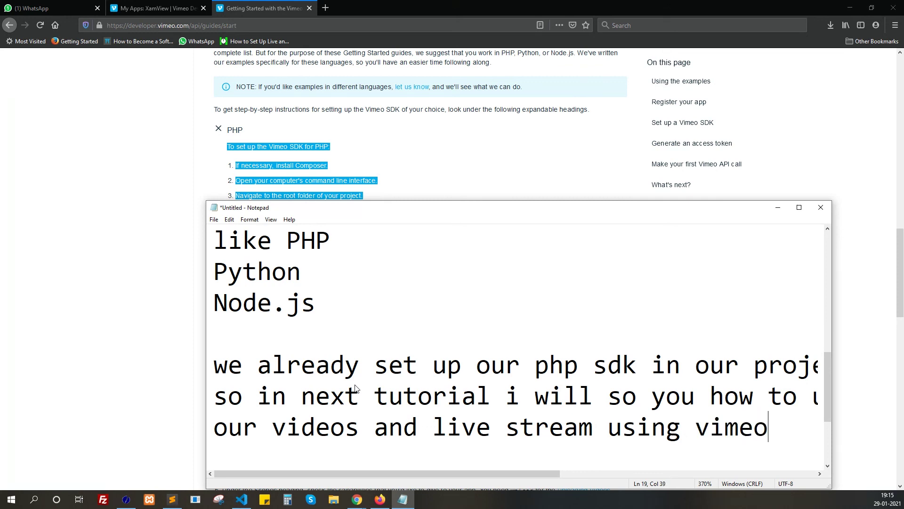
Leave a blank line below the live stream sentence, removing the false start "till"
{"action": "key", "text": "Return"}
{"action": "type", "text": "till"}
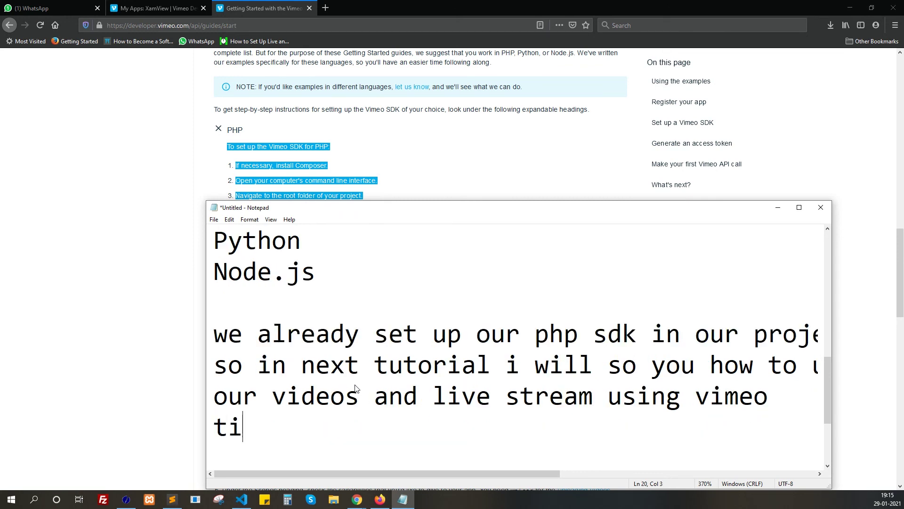
{"action": "key", "text": "BackSpace"}
{"action": "key", "text": "BackSpace"}
{"action": "key", "text": "BackSpace"}
{"action": "key", "text": "BackSpace"}
{"action": "key", "text": "Return"}
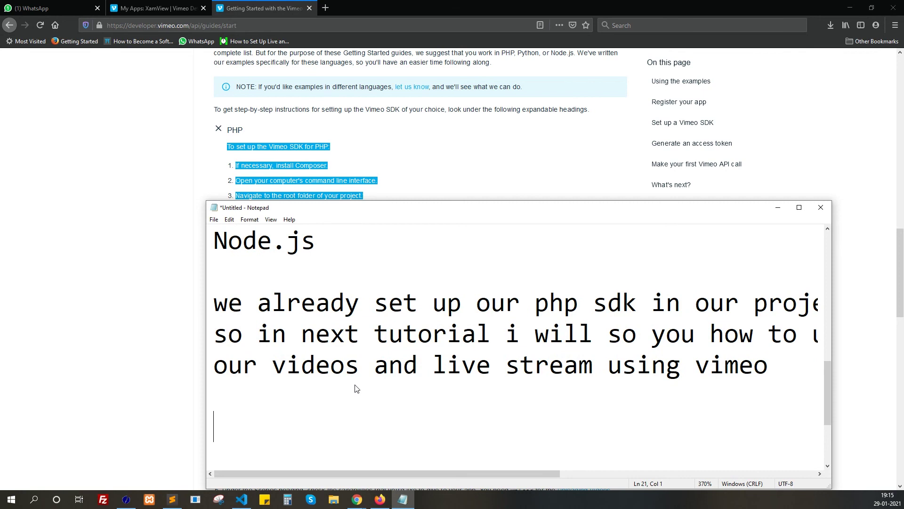